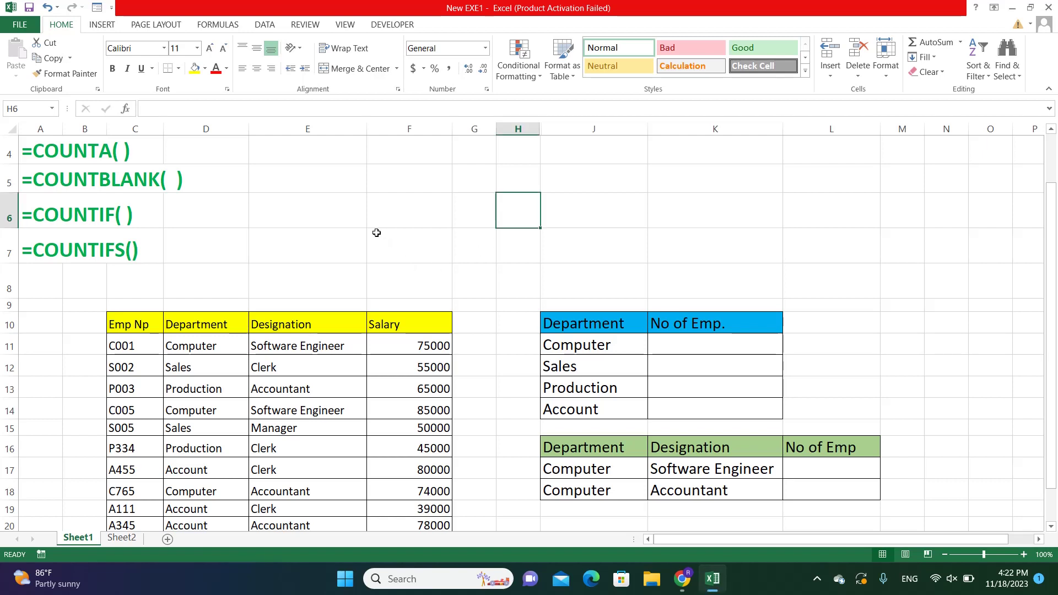
# - Format result cell F23 with a 22-point font size
pyautogui.scroll(1, 375, 231)
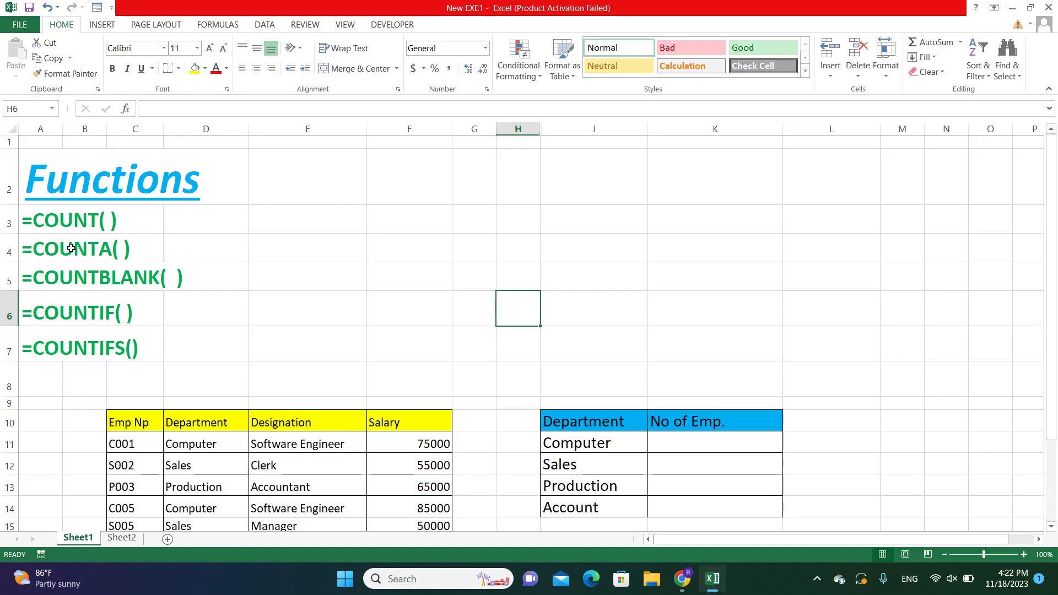
pyautogui.scroll(-1, 128, 283)
pyautogui.scroll(-3, 130, 262)
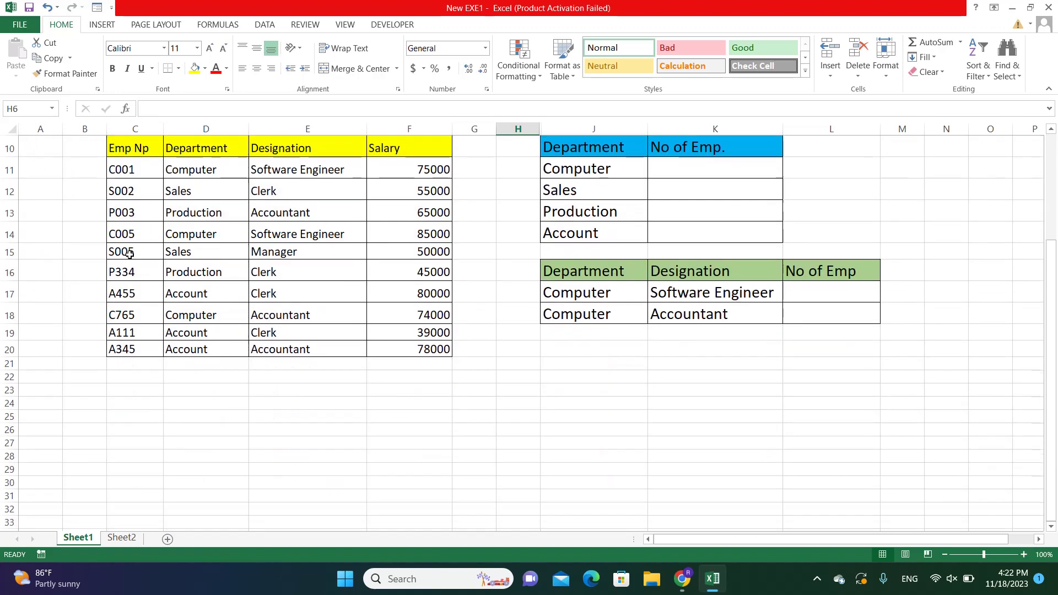
pyautogui.scroll(3, 123, 387)
pyautogui.scroll(-1, 125, 246)
pyautogui.scroll(-2, 136, 257)
pyautogui.scroll(3, 286, 269)
pyautogui.scroll(-2, 286, 271)
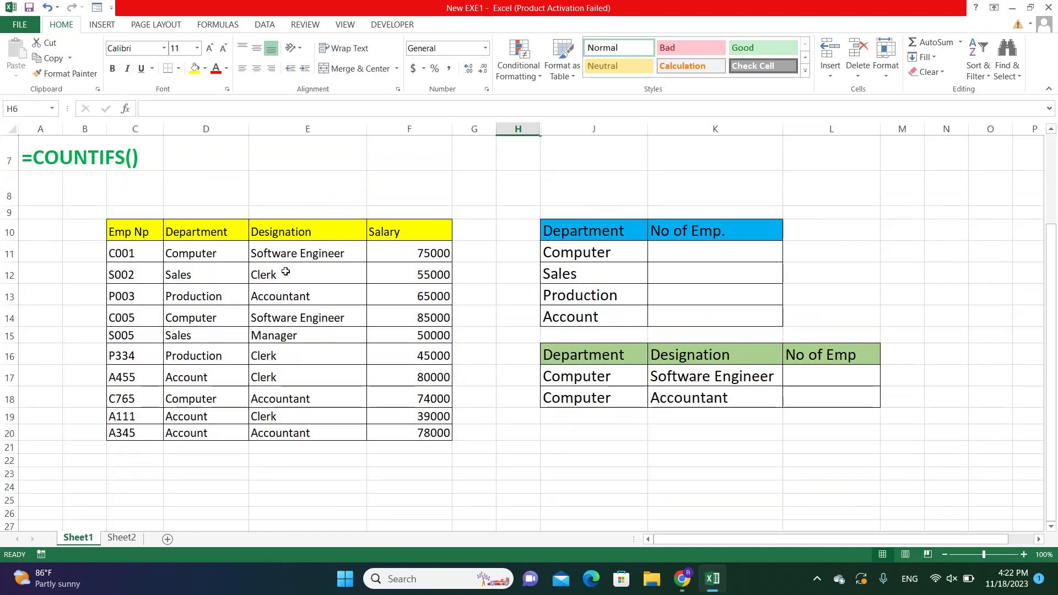
pyautogui.scroll(-2, 375, 352)
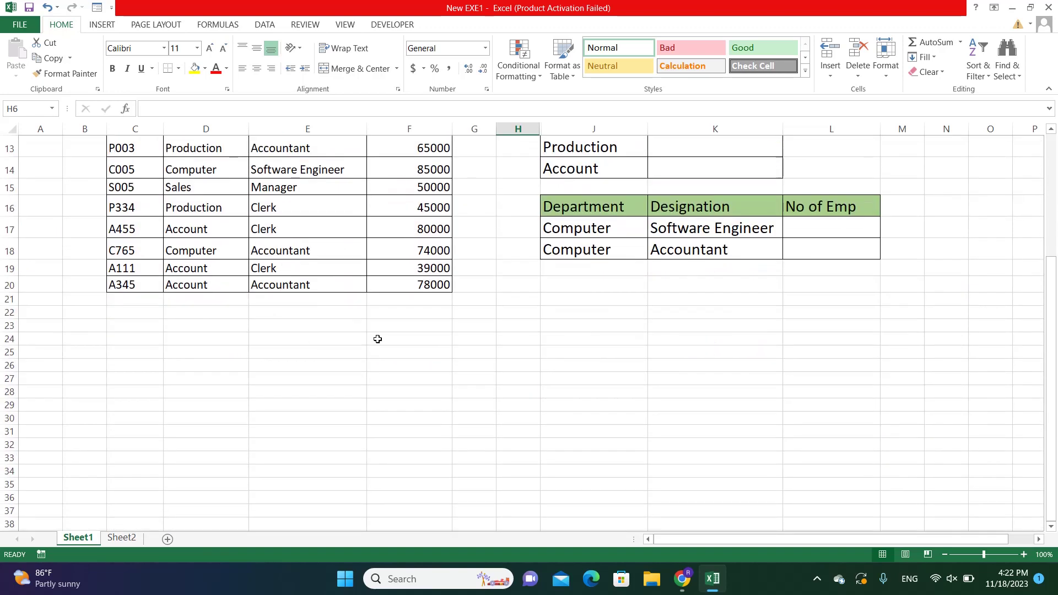
pyautogui.scroll(3, 482, 339)
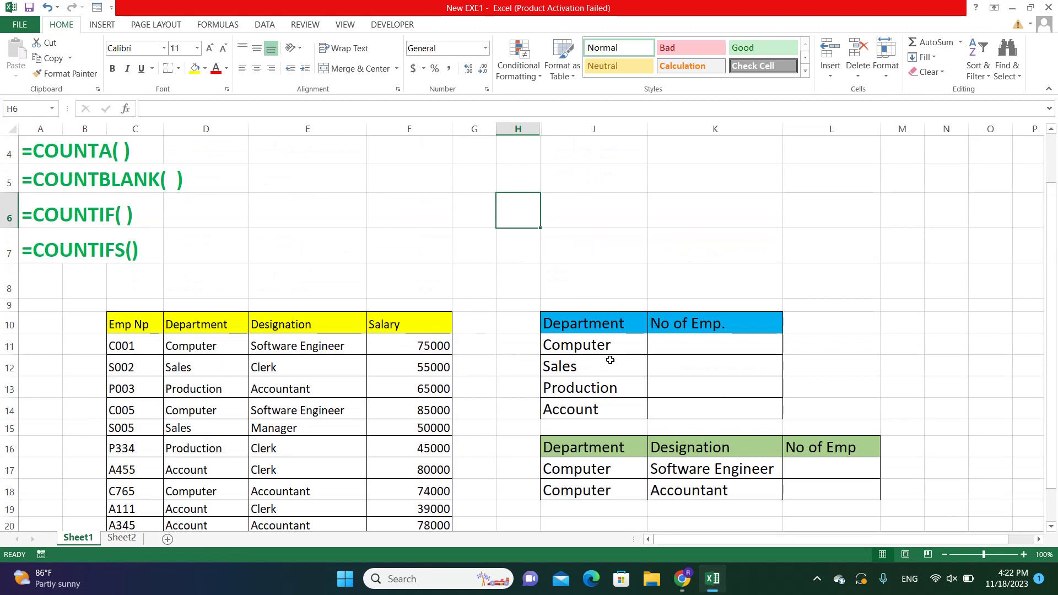
pyautogui.scroll(-1, 386, 345)
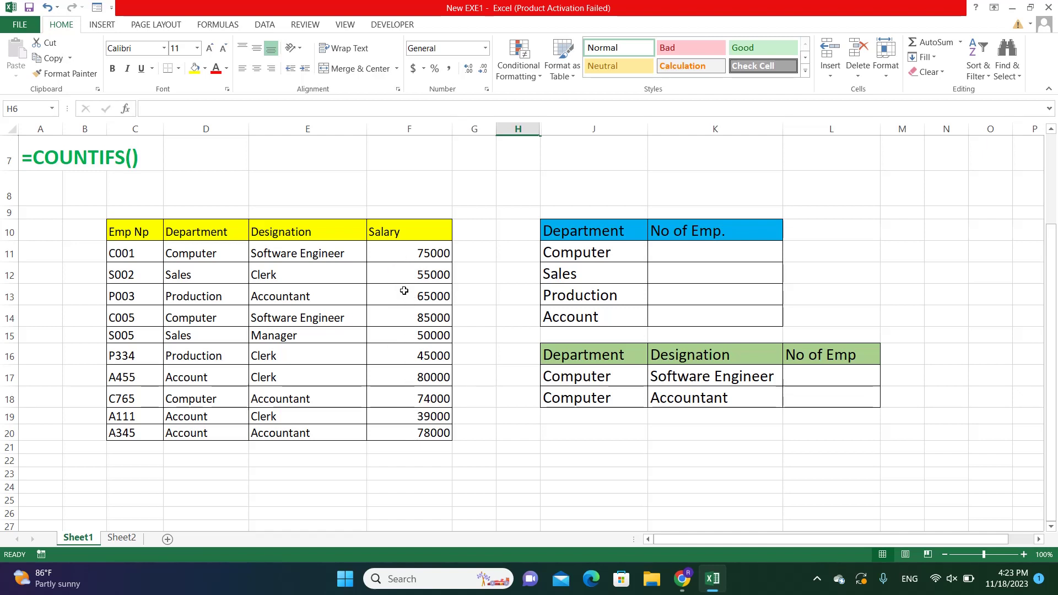
pyautogui.click(410, 472)
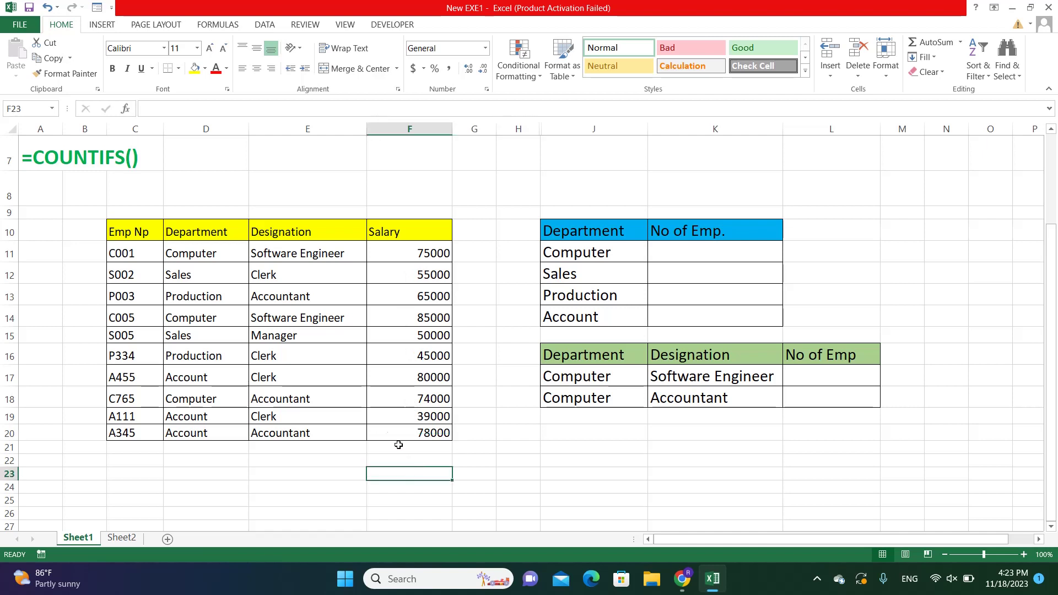
pyautogui.click(198, 49)
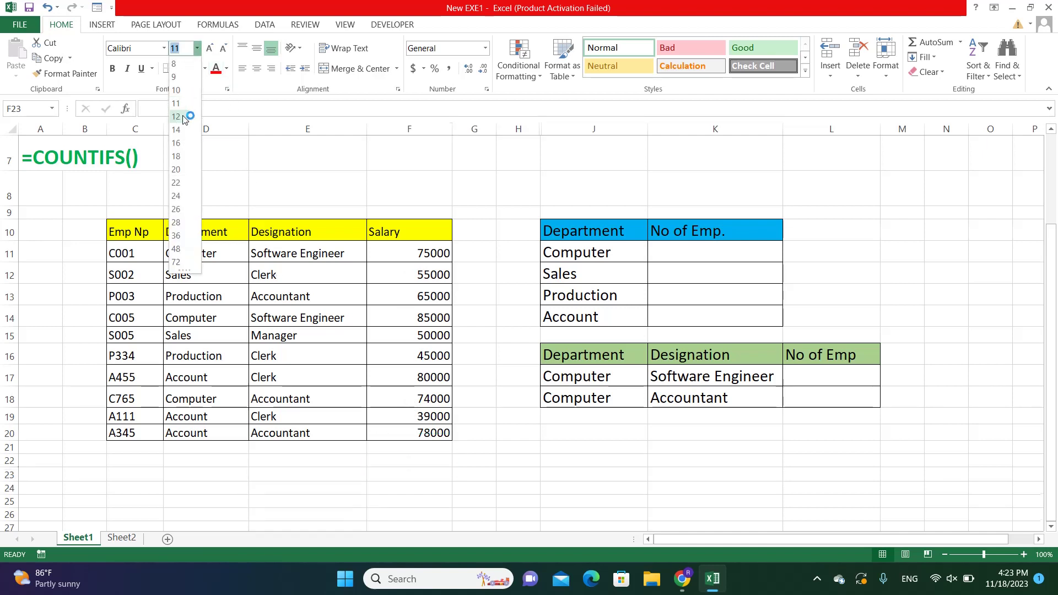
pyautogui.click(179, 183)
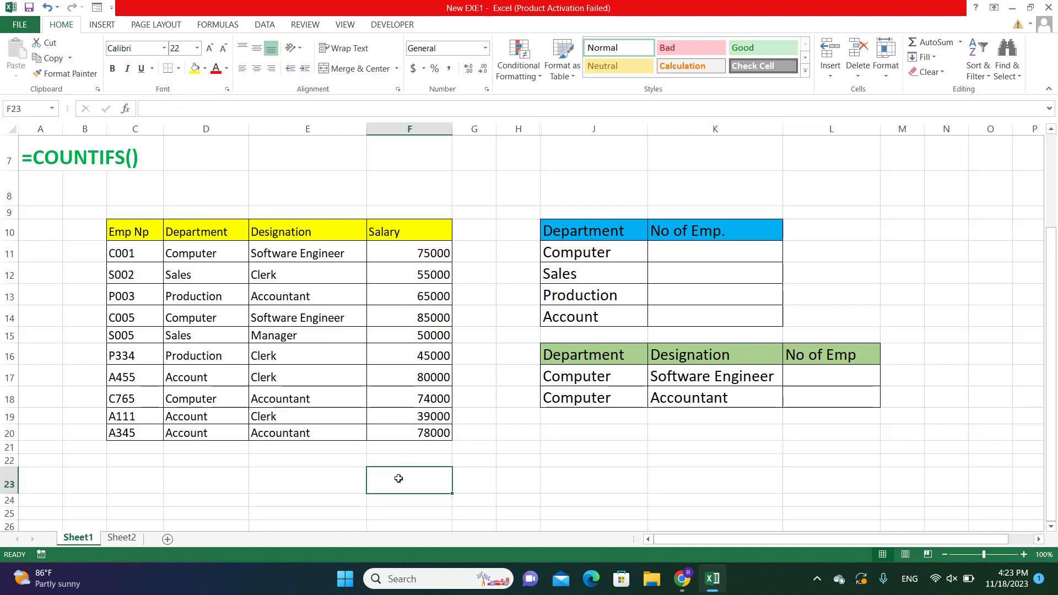
# - Enter =COUNT(F11:F20) in F23 to count the salary values
pyautogui.write('=')
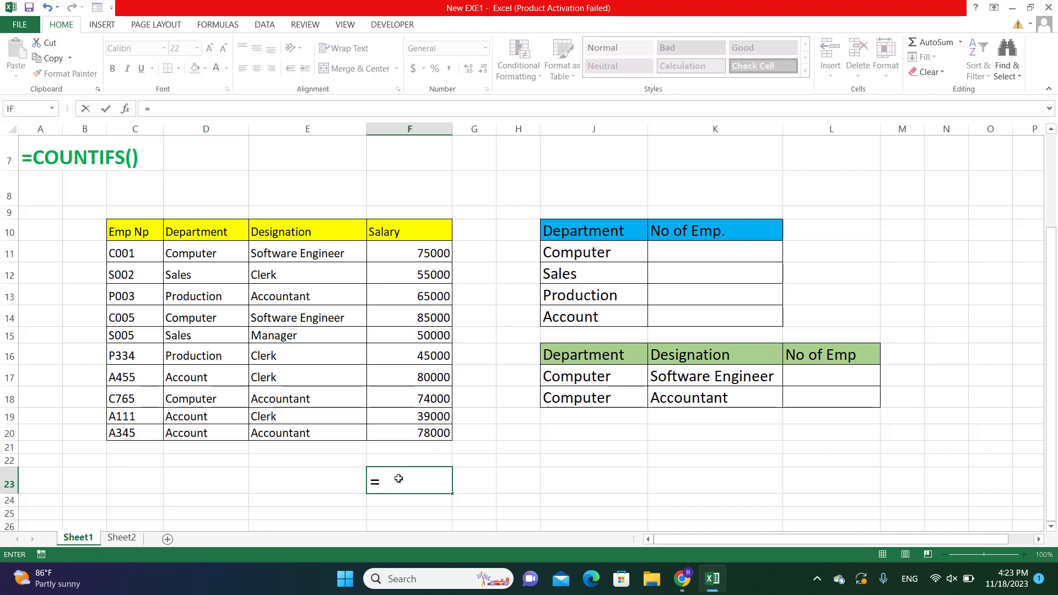
pyautogui.write('C')
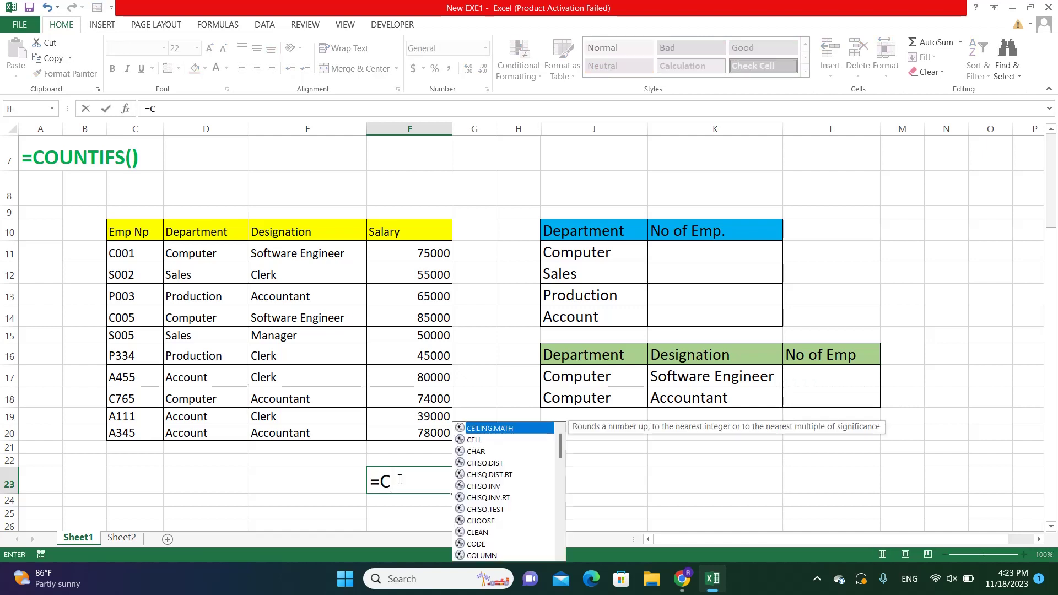
pyautogui.write('OUNT')
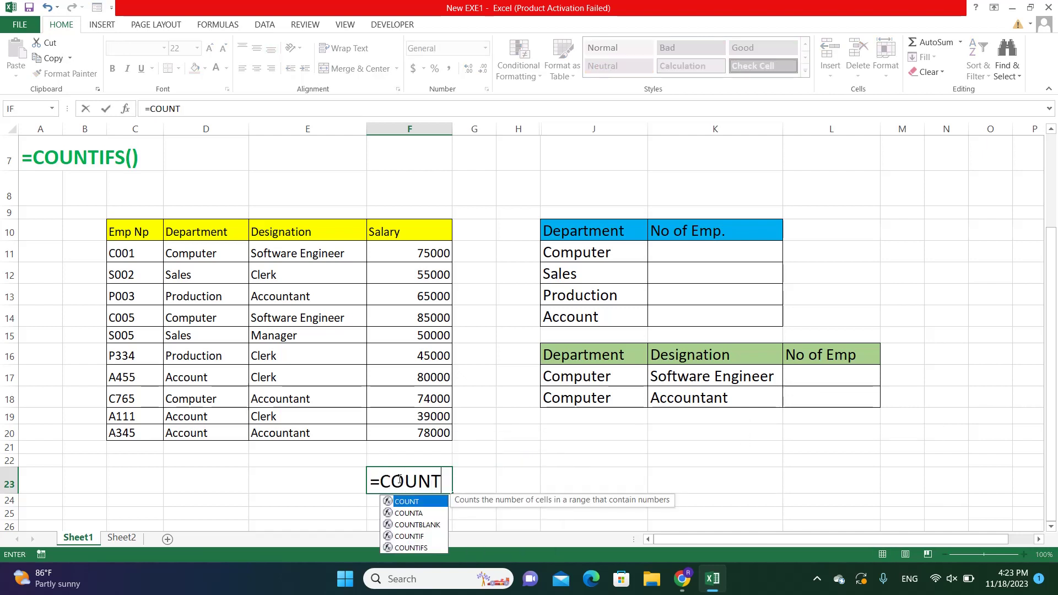
pyautogui.write('(')
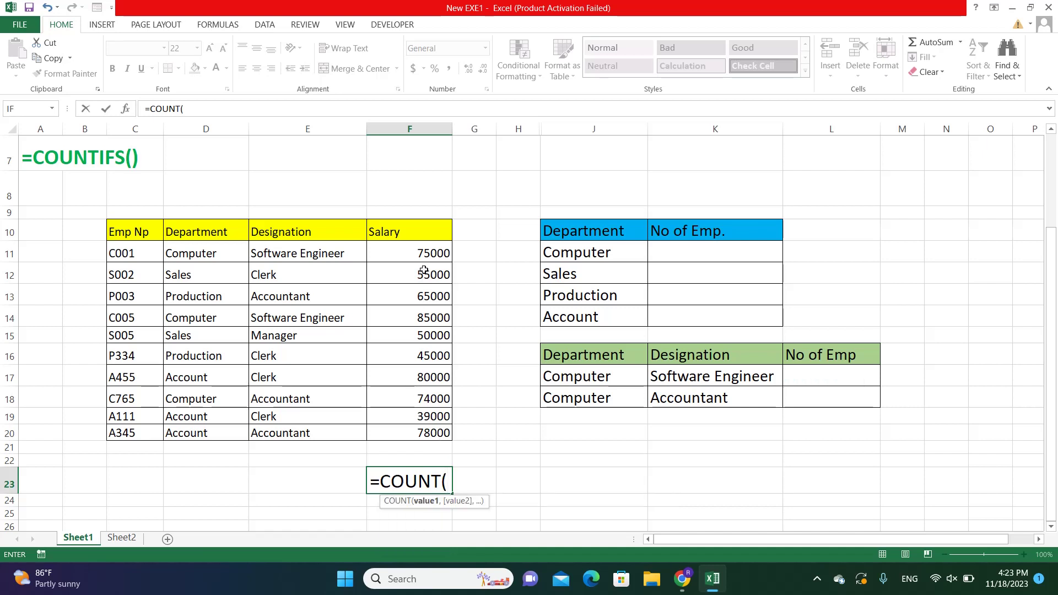
pyautogui.moveTo(416, 253)
pyautogui.mouseDown()
pyautogui.moveTo(408, 338)
pyautogui.moveTo(424, 428)
pyautogui.mouseUp()
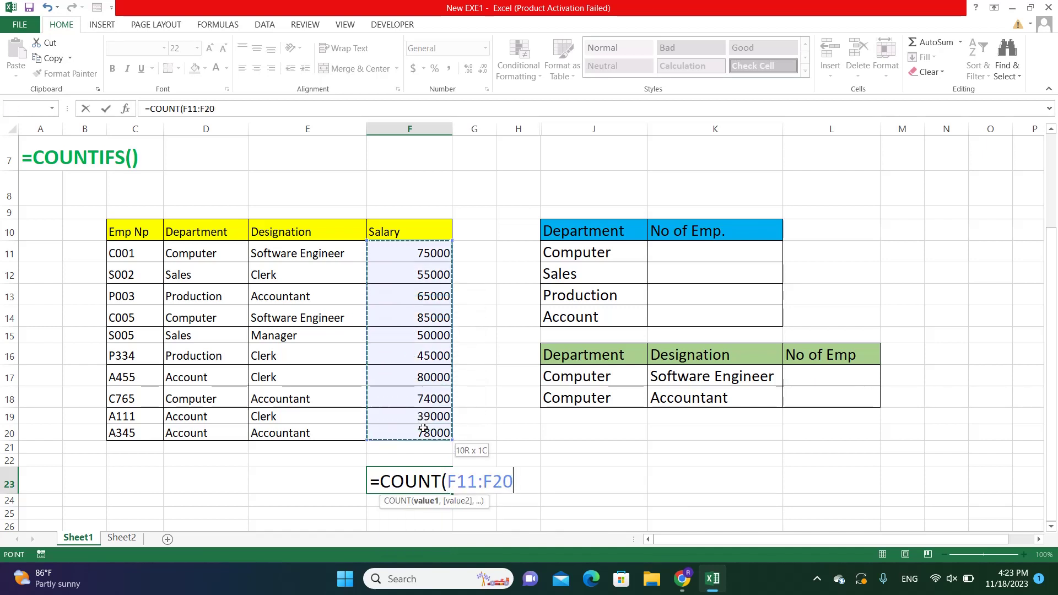
pyautogui.write(')')
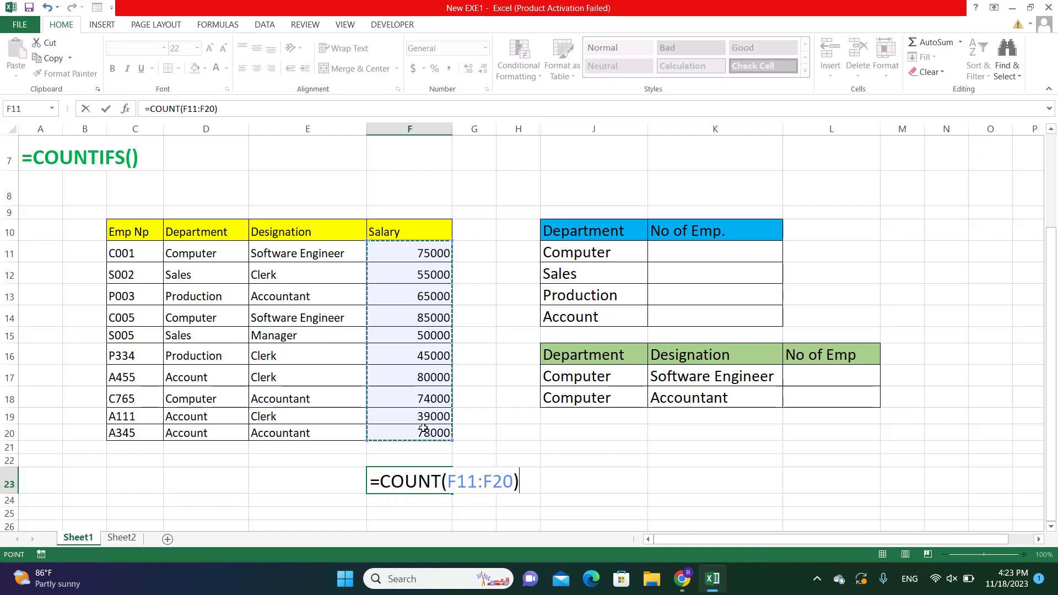
pyautogui.press('Return')
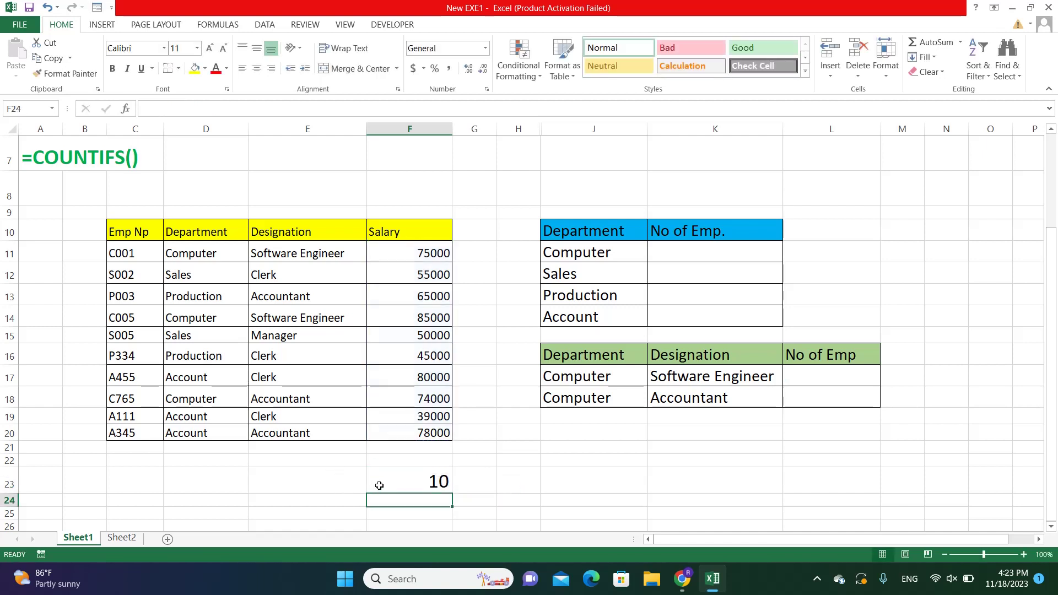
# - Rewrite F23 as =COUNT(D11:F20) so it counts 10 numeric entries
pyautogui.click(380, 484)
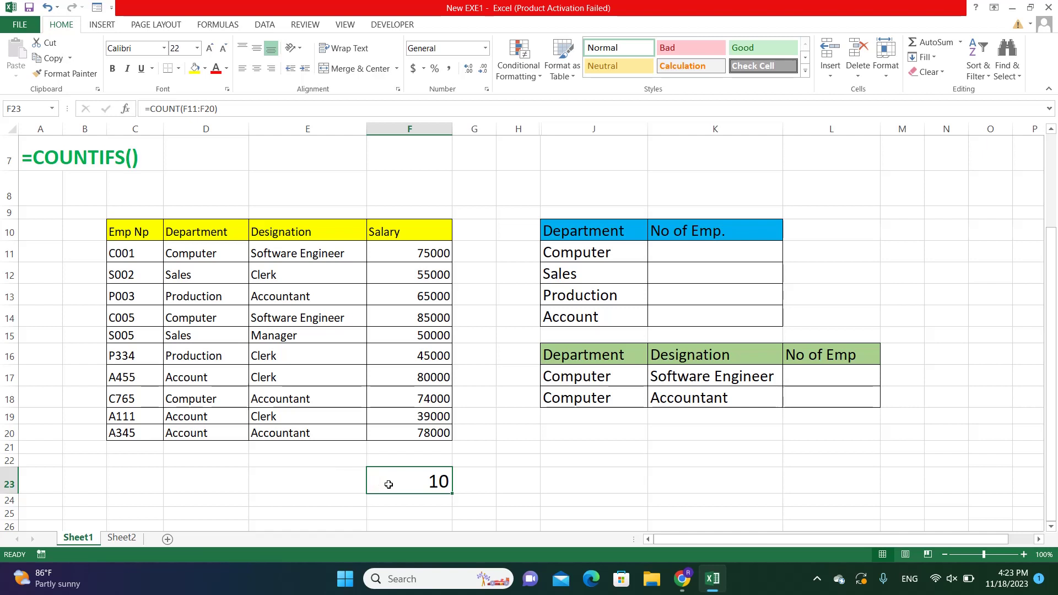
pyautogui.write('=')
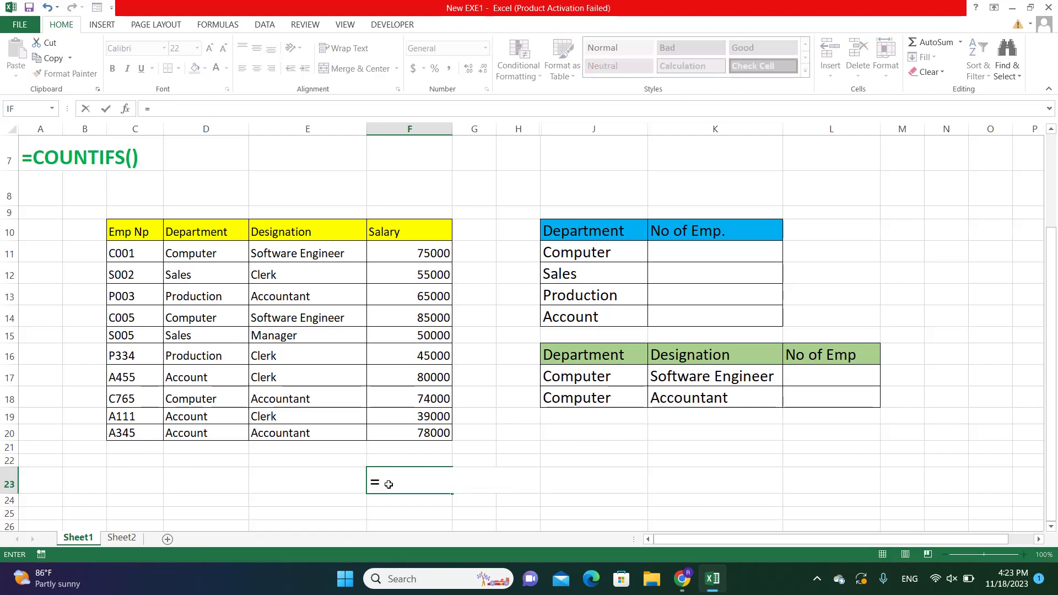
pyautogui.write('COUNT')
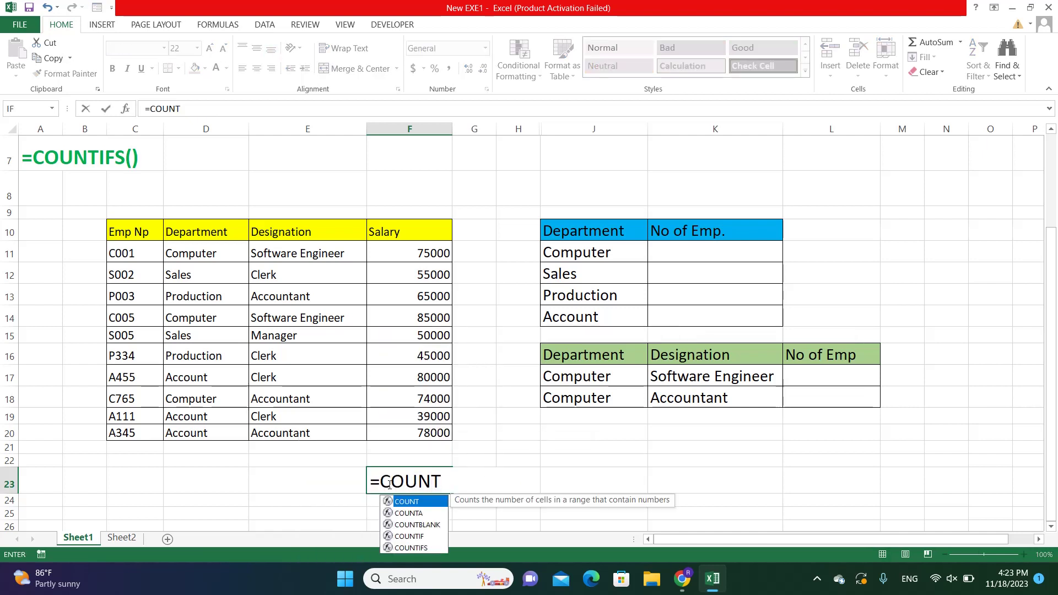
pyautogui.write('(')
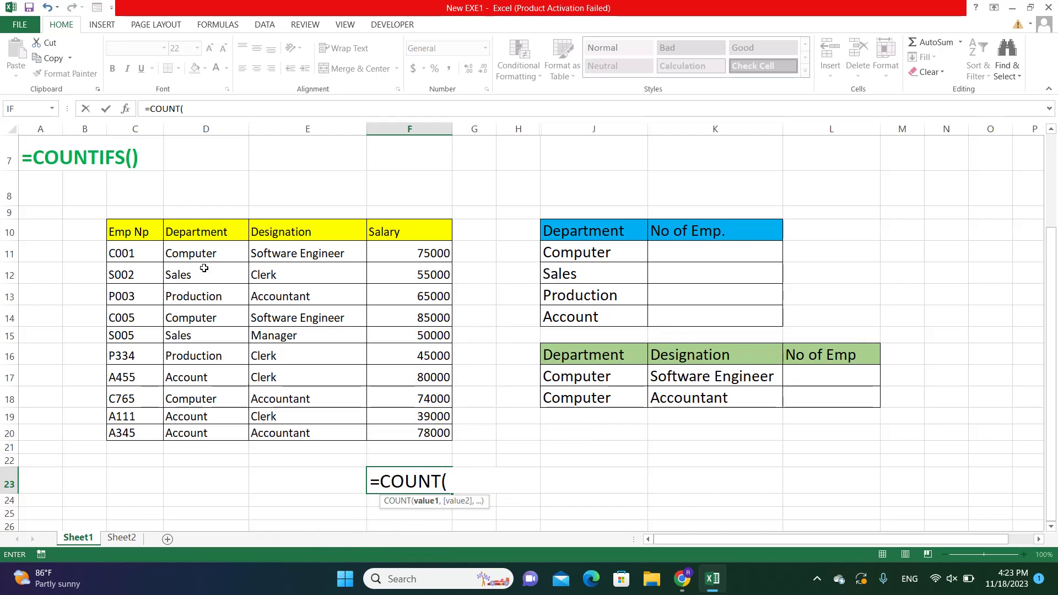
pyautogui.moveTo(207, 254); pyautogui.dragTo(388, 435)
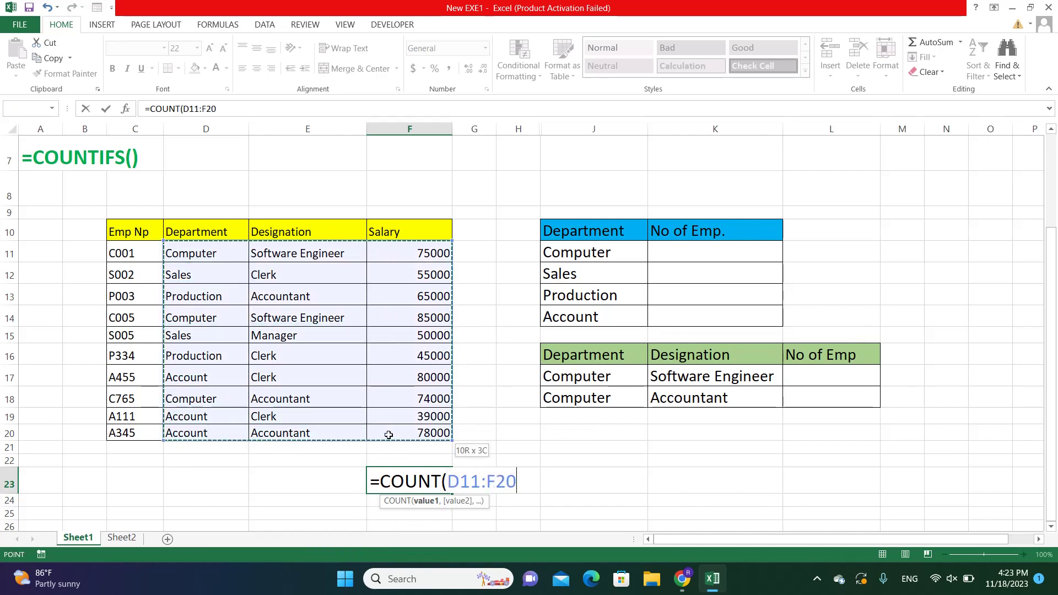
pyautogui.press('Return')
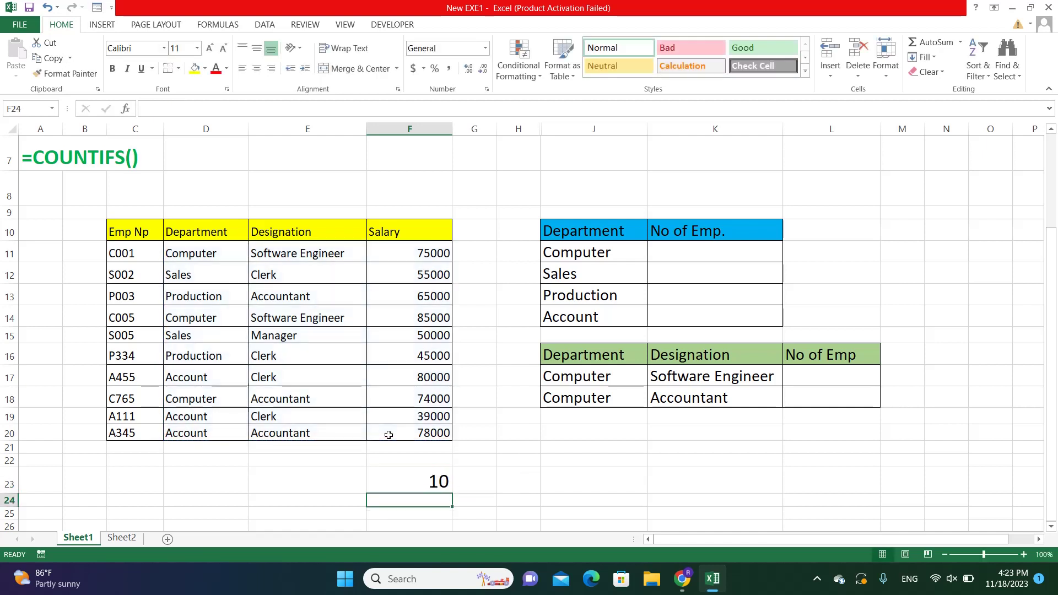
pyautogui.click(410, 485)
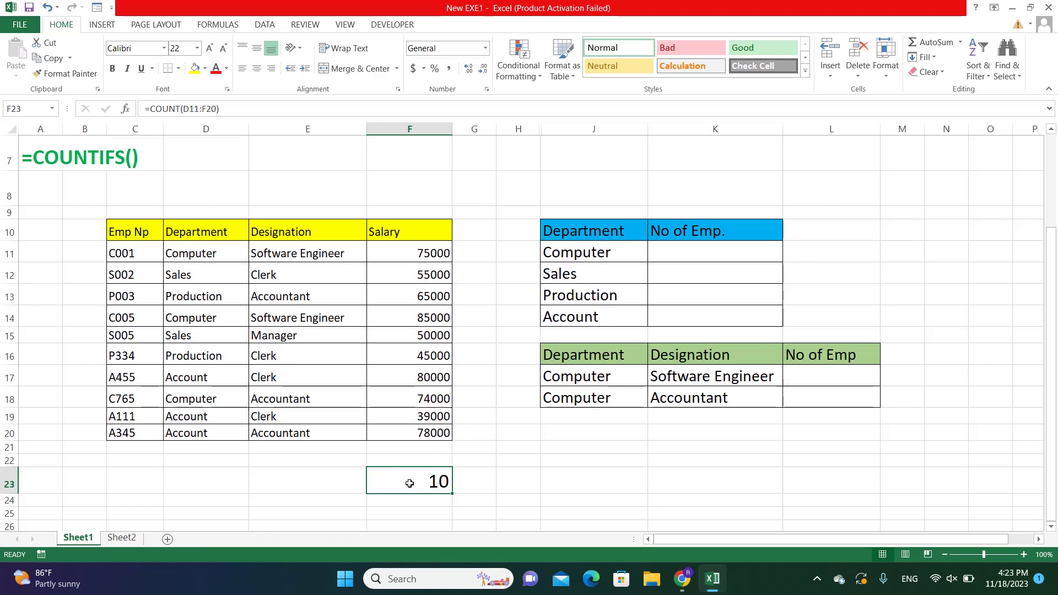
pyautogui.click(413, 359)
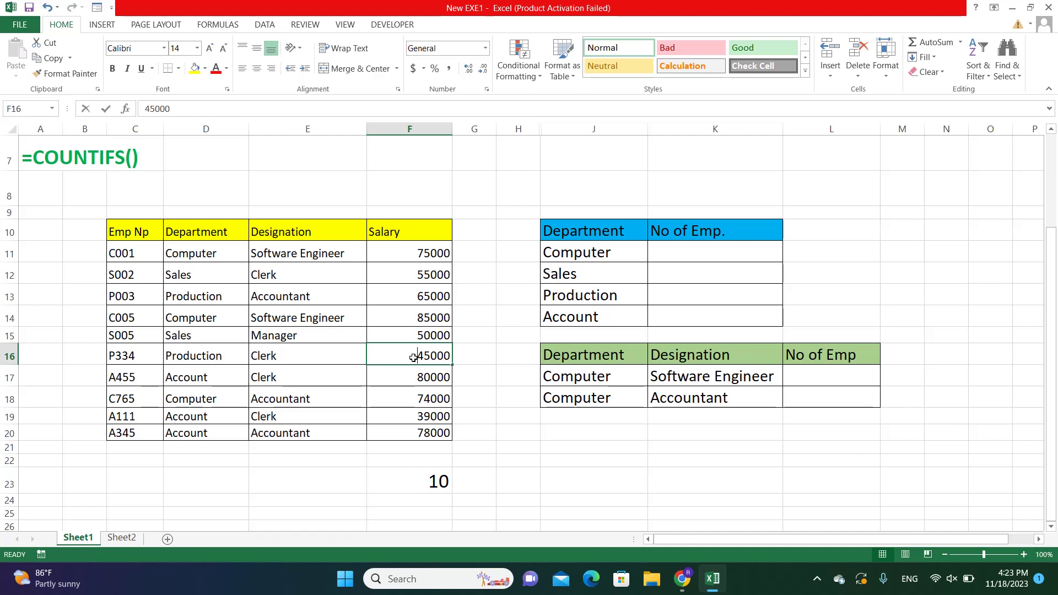
# - Replace salary F16 with the text AB so F23's COUNT drops to 9
pyautogui.write('AB')
pyautogui.press('Return')
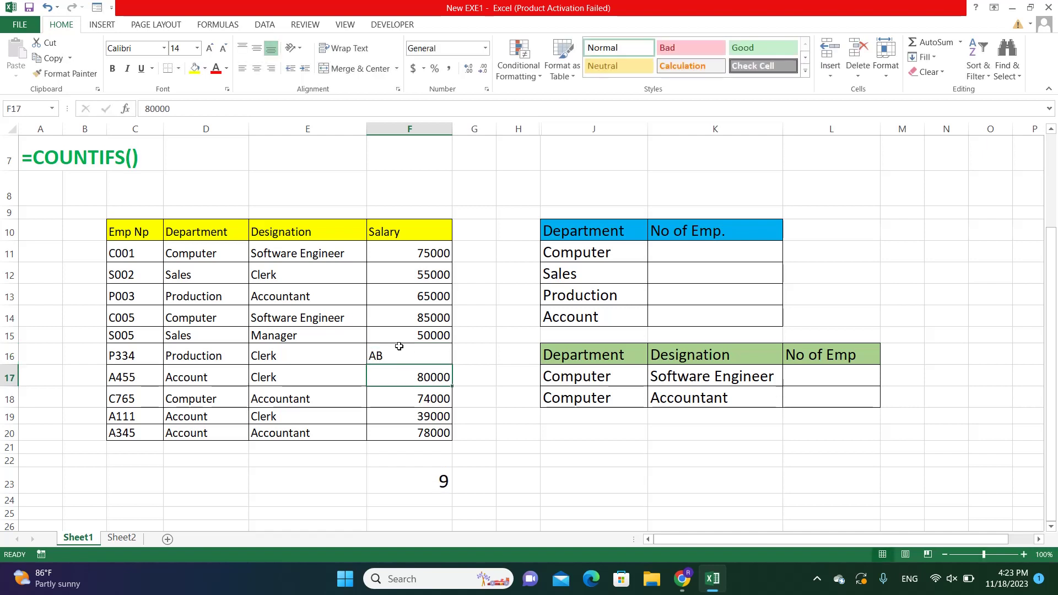
pyautogui.click(414, 476)
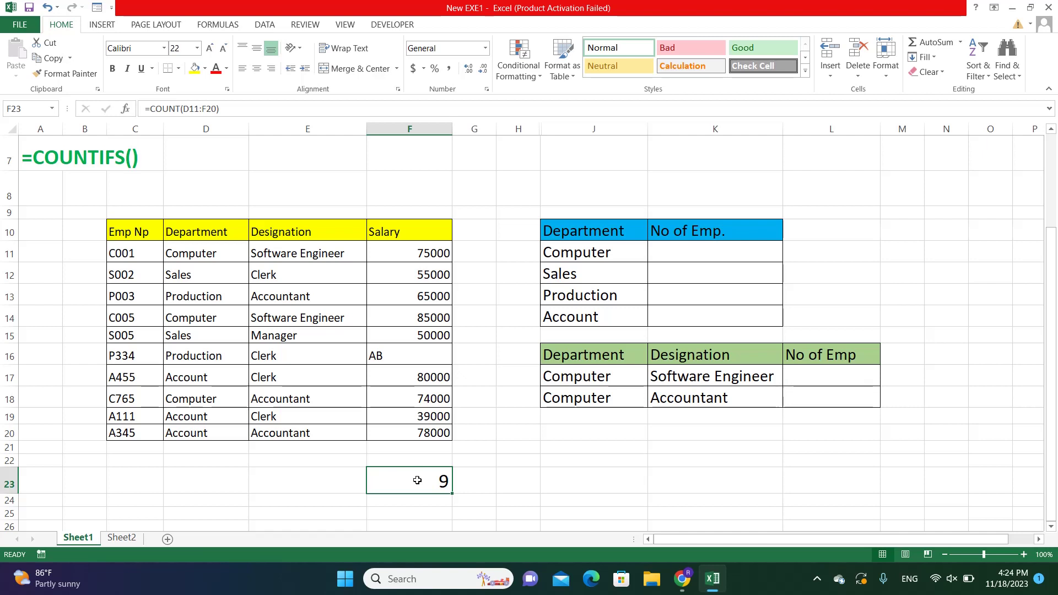
pyautogui.doubleClick(417, 480)
pyautogui.press('Return')
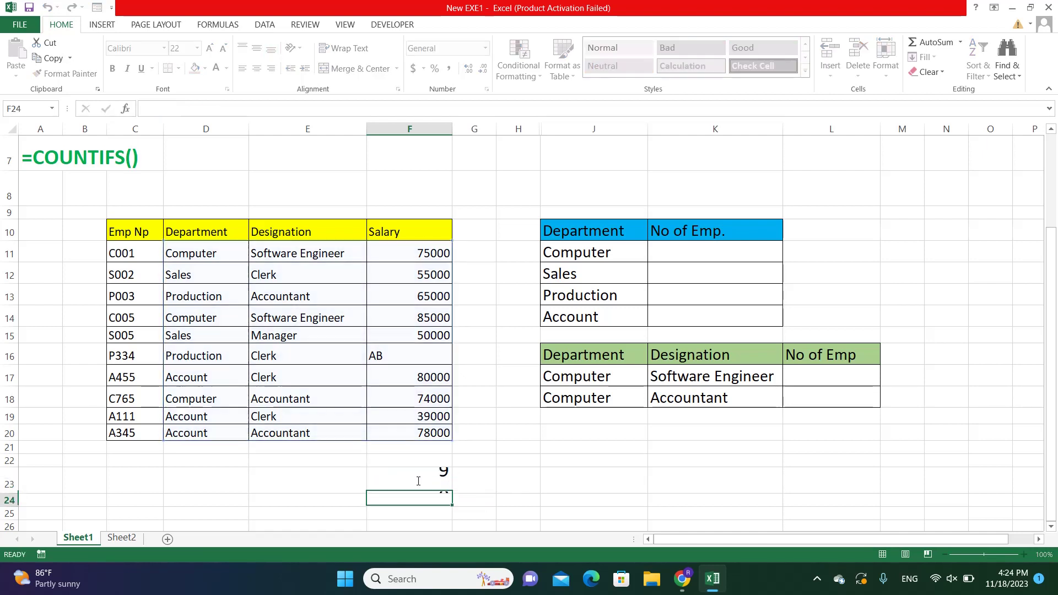
# - Change F23's formula to =COUNTA(D11:F20), returning 30 non-empty cells
pyautogui.click(418, 481)
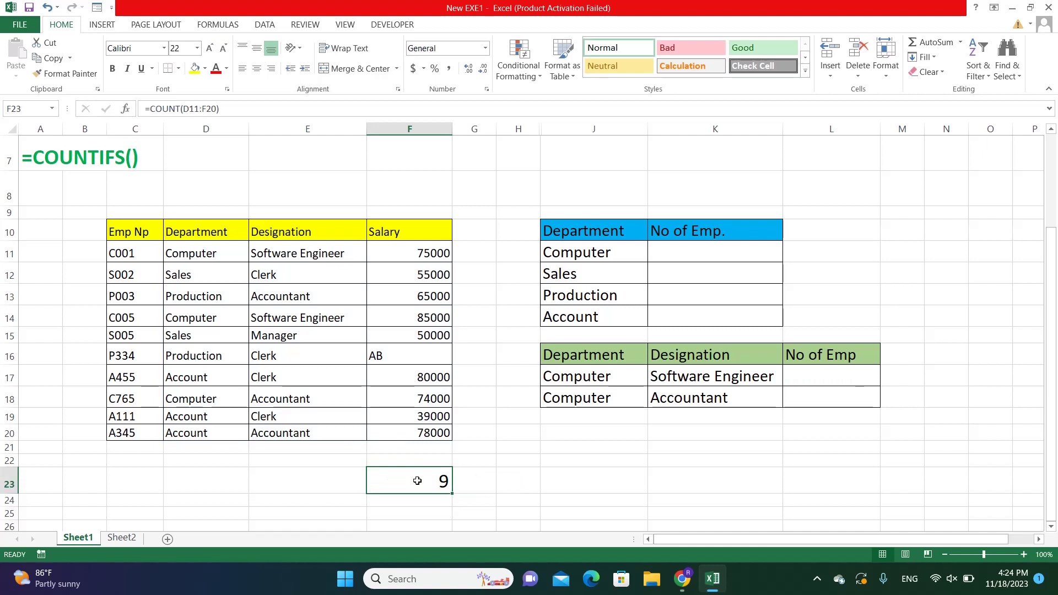
pyautogui.doubleClick(418, 481)
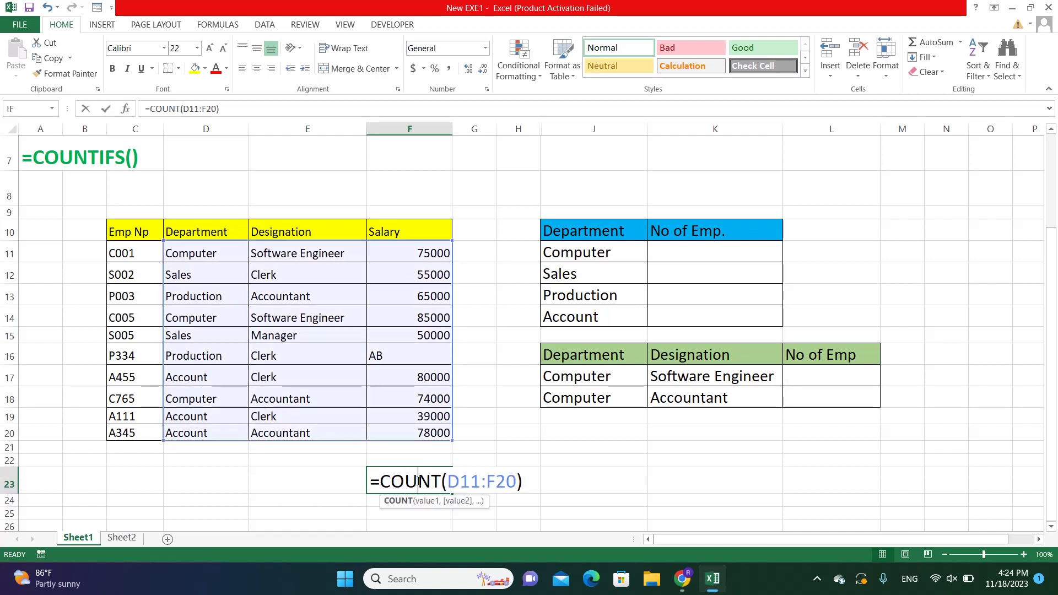
pyautogui.click(440, 480)
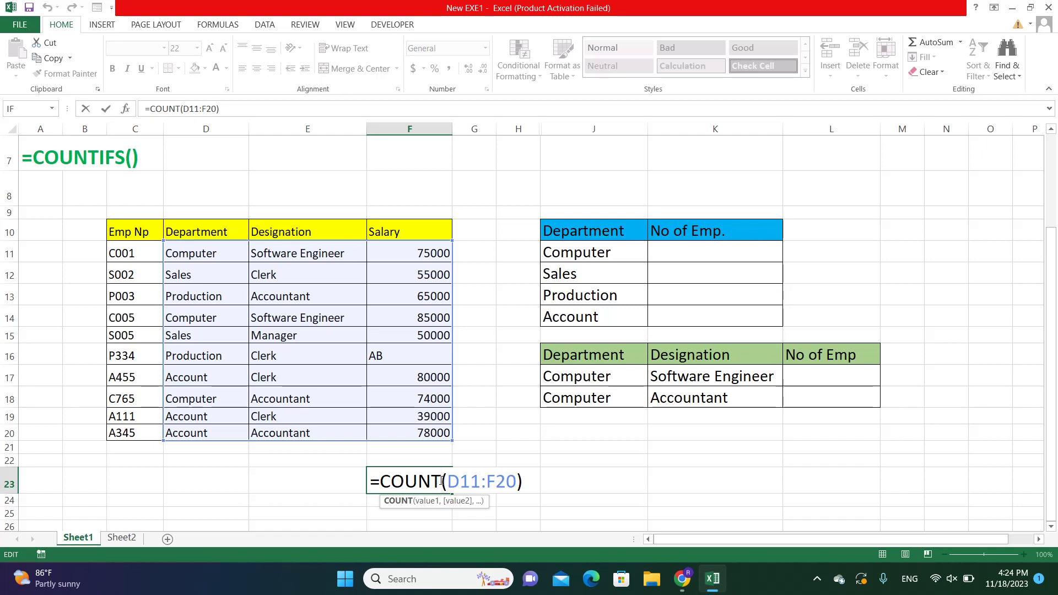
pyautogui.write('A')
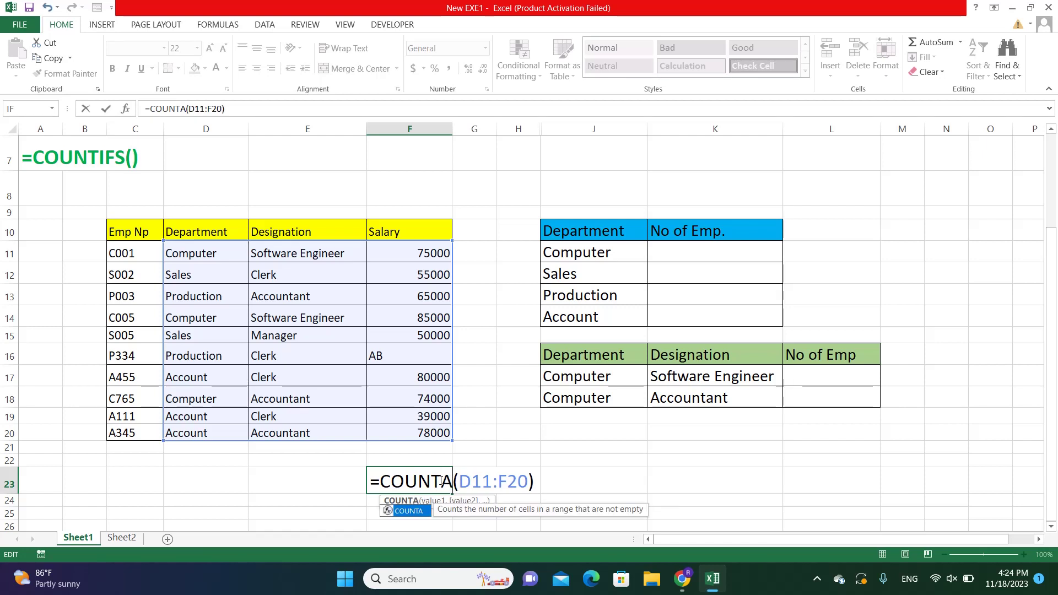
pyautogui.press('Return')
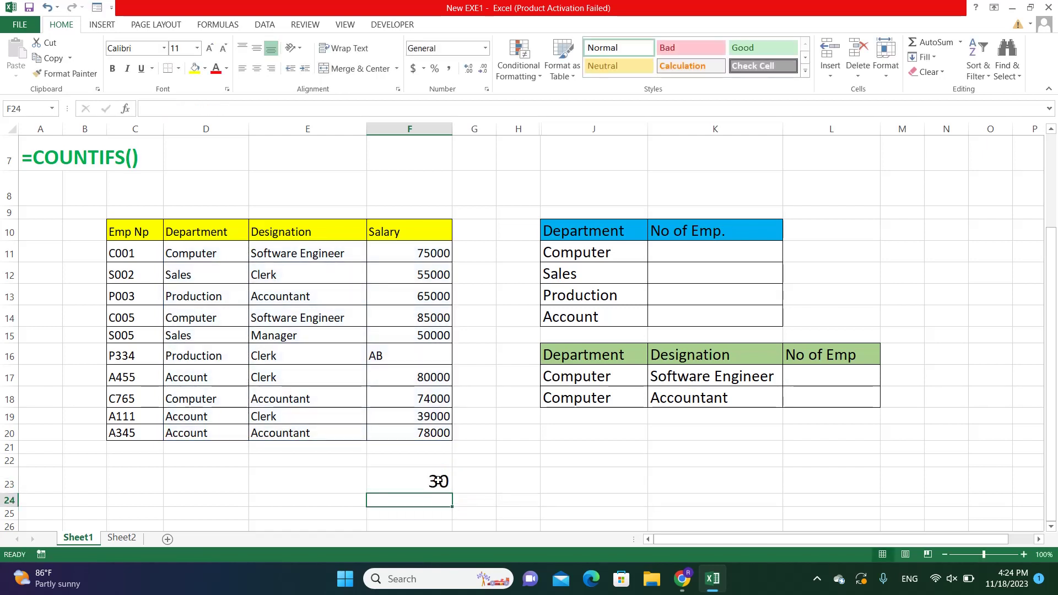
# - Reopen the F23 COUNTA formula and select Salary cells F11:F20 as its range
pyautogui.click(438, 481)
pyautogui.doubleClick(437, 481)
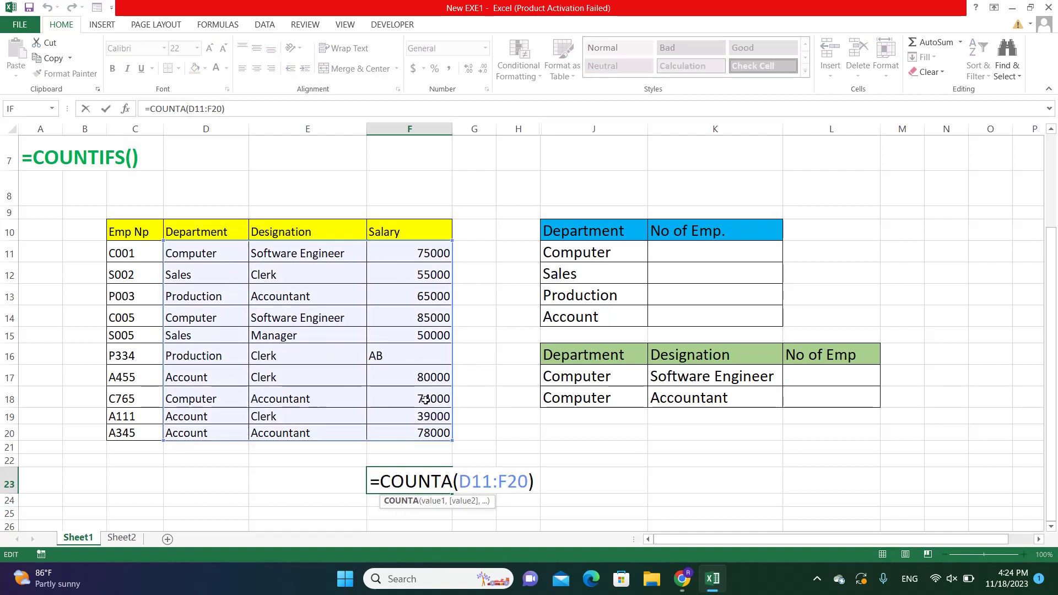
pyautogui.moveTo(405, 255); pyautogui.dragTo(407, 431)
pyautogui.press('Return')
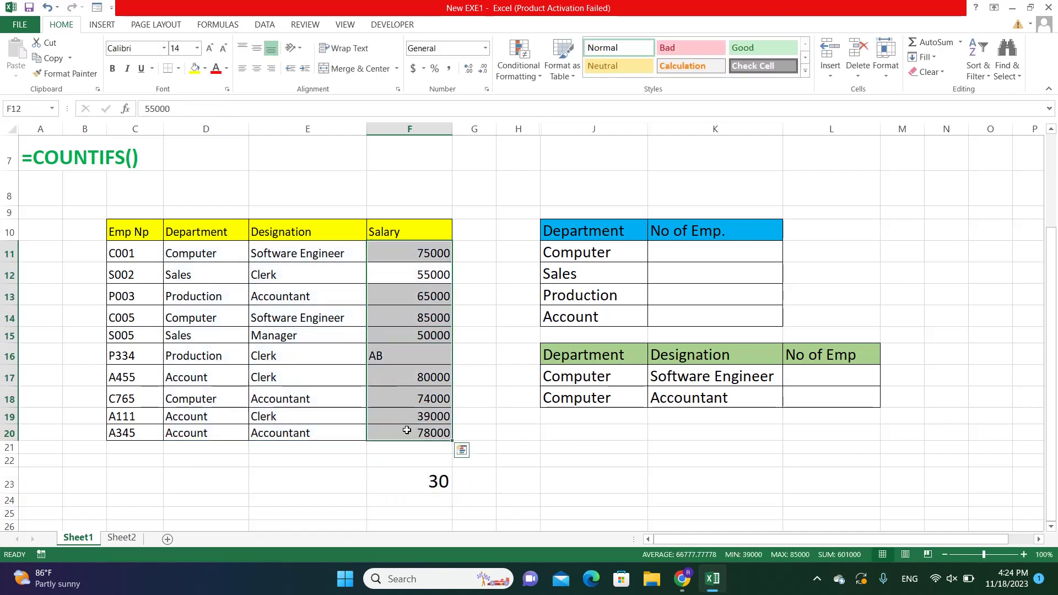
pyautogui.click(407, 432)
# - Replace the D11:F20 reference so F23 reads =COUNTA(F11:F20), returning 10
pyautogui.doubleClick(425, 478)
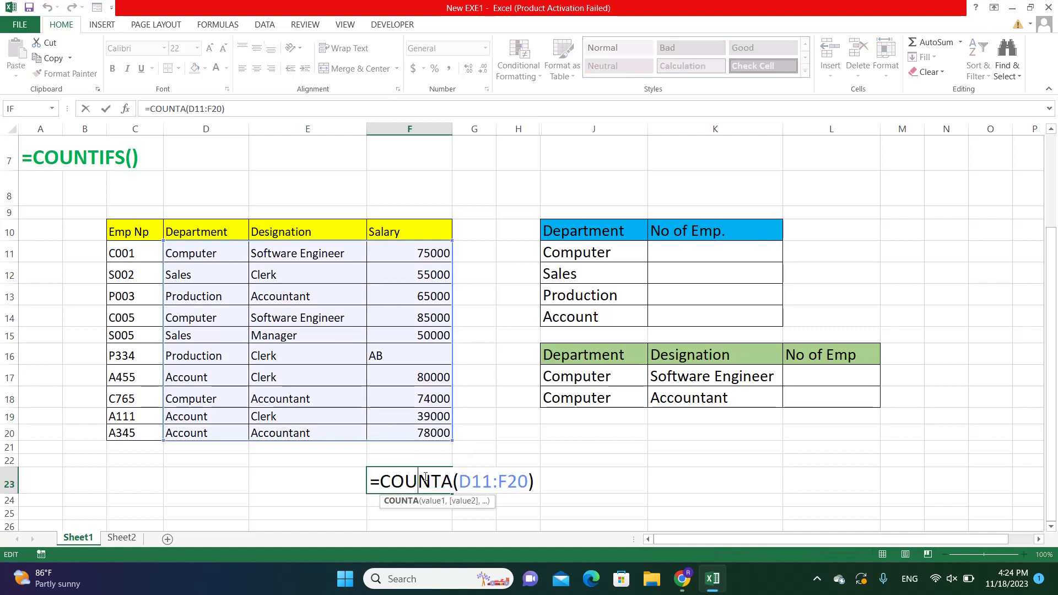
pyautogui.moveTo(458, 483); pyautogui.dragTo(525, 483)
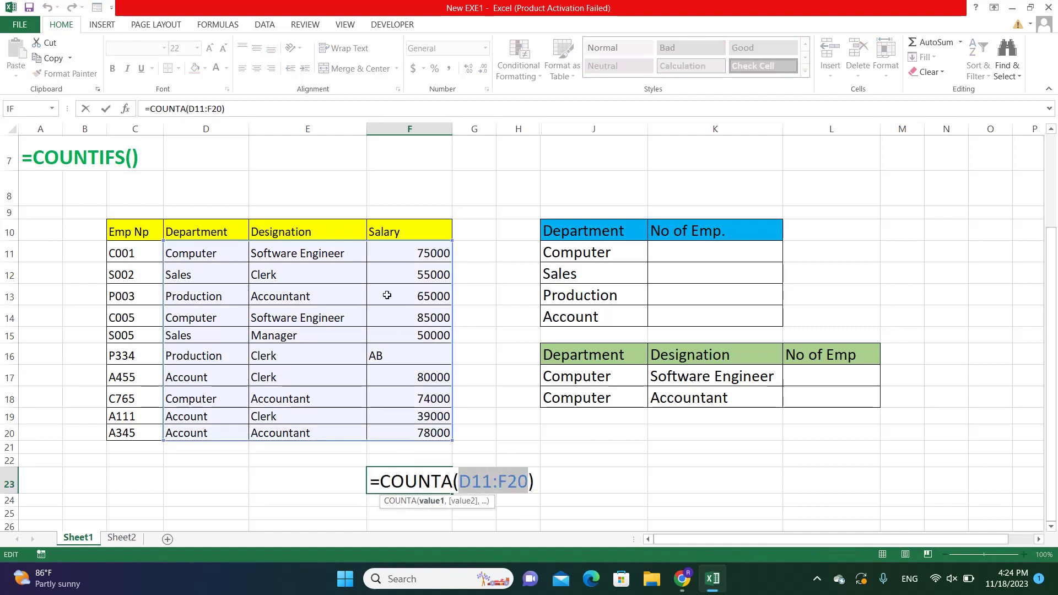
pyautogui.moveTo(392, 262); pyautogui.dragTo(417, 435)
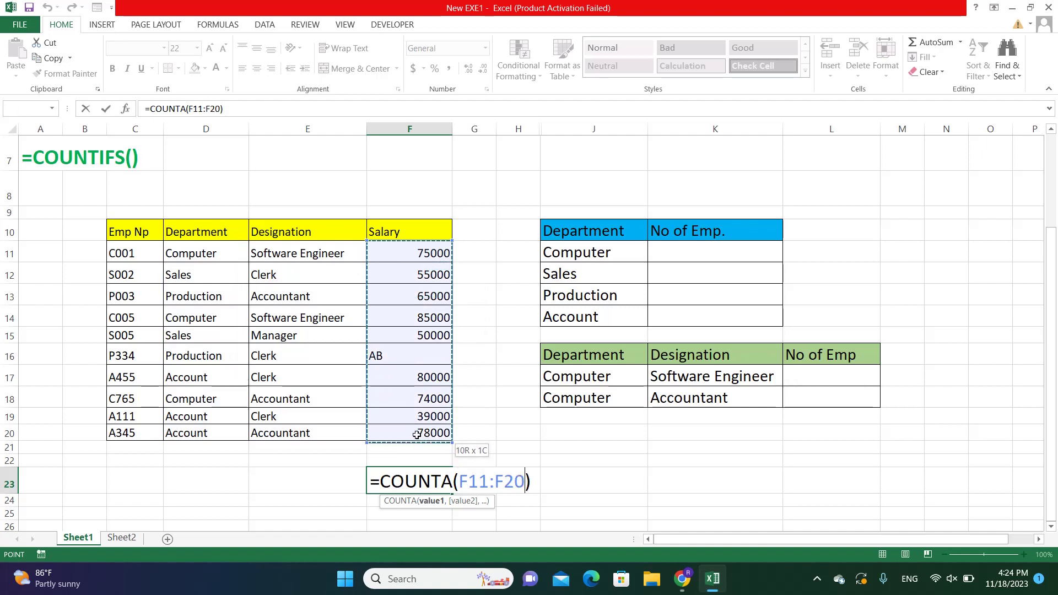
pyautogui.hotkey('ctrl', 'Return')
pyautogui.press('Return')
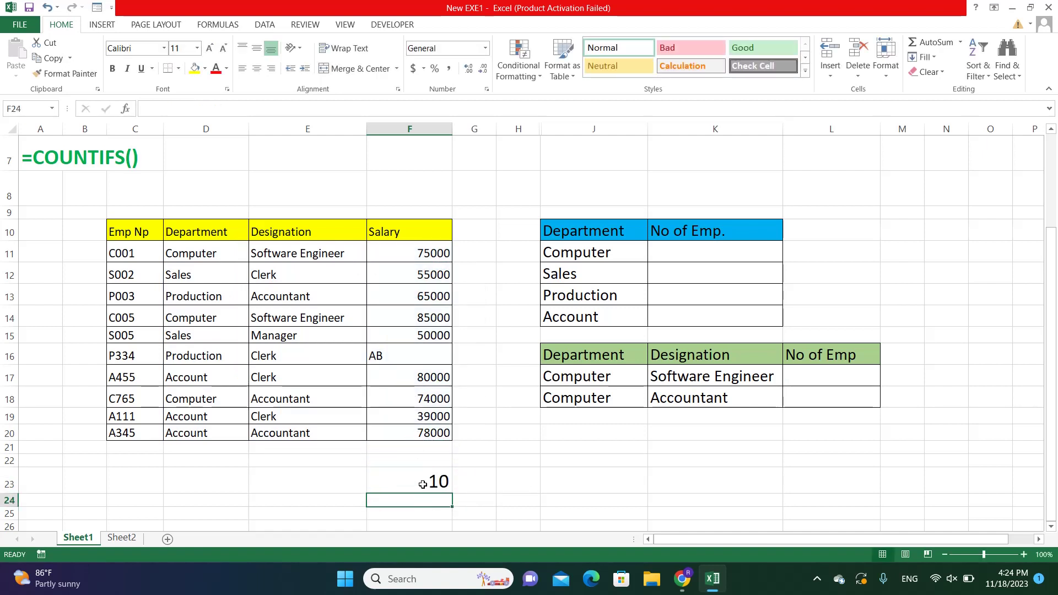
# - Reopen F23 to inspect its formula and highlight the F11:F20 reference
pyautogui.doubleClick(423, 483)
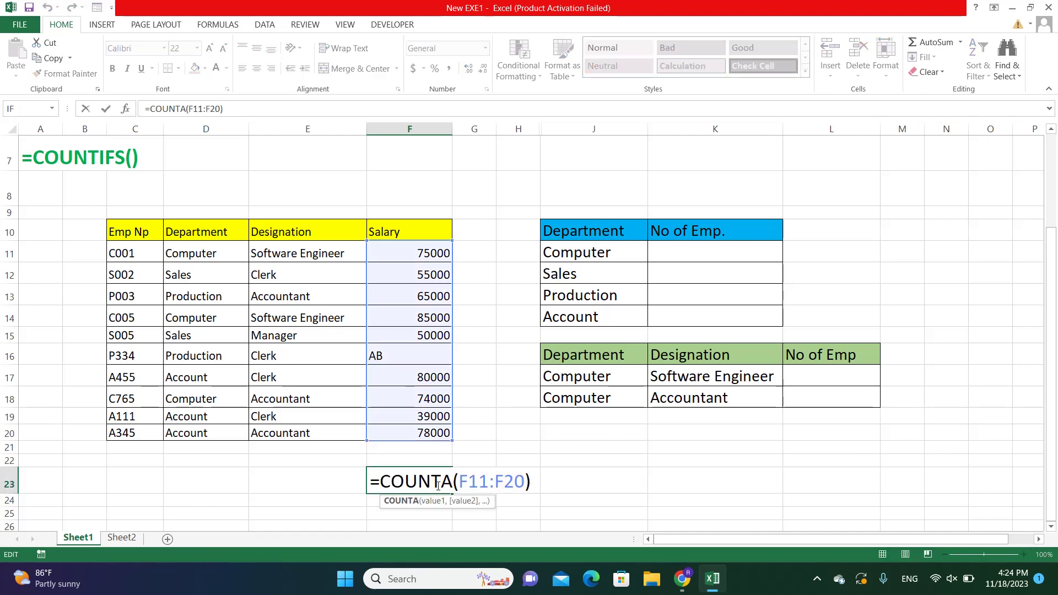
pyautogui.press('Escape')
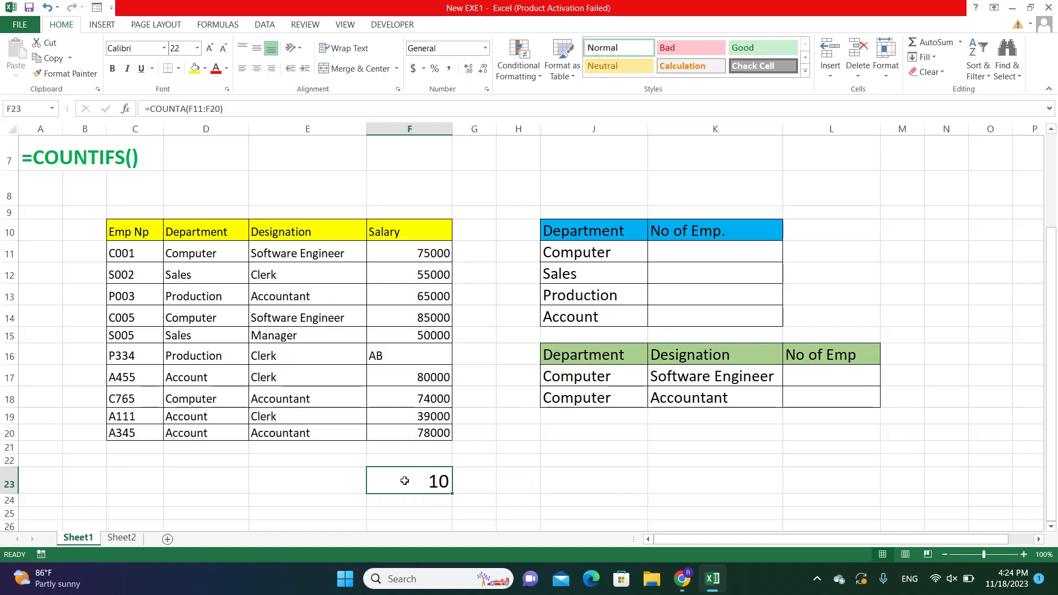
pyautogui.doubleClick(404, 482)
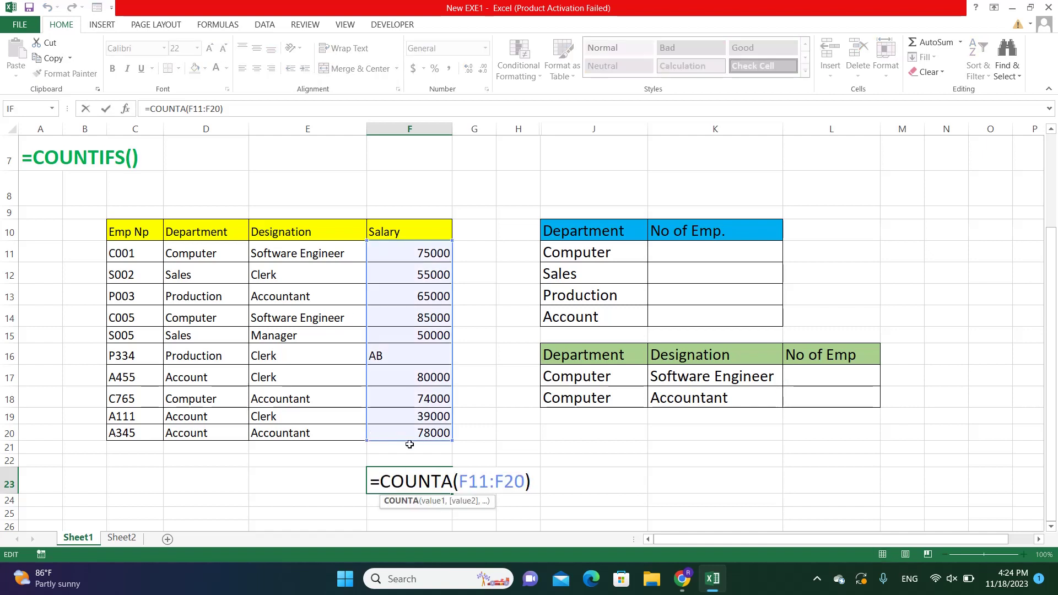
pyautogui.hotkey('shift', 'Right')
pyautogui.hotkey('shift', 'Right')
pyautogui.hotkey('shift', 'Right')
# - Point F23's COUNTA back at D11:F20 so it returns 30
pyautogui.hotkey('shift', 'Right')
pyautogui.hotkey('shift', 'Right')
pyautogui.hotkey('shift', 'Right')
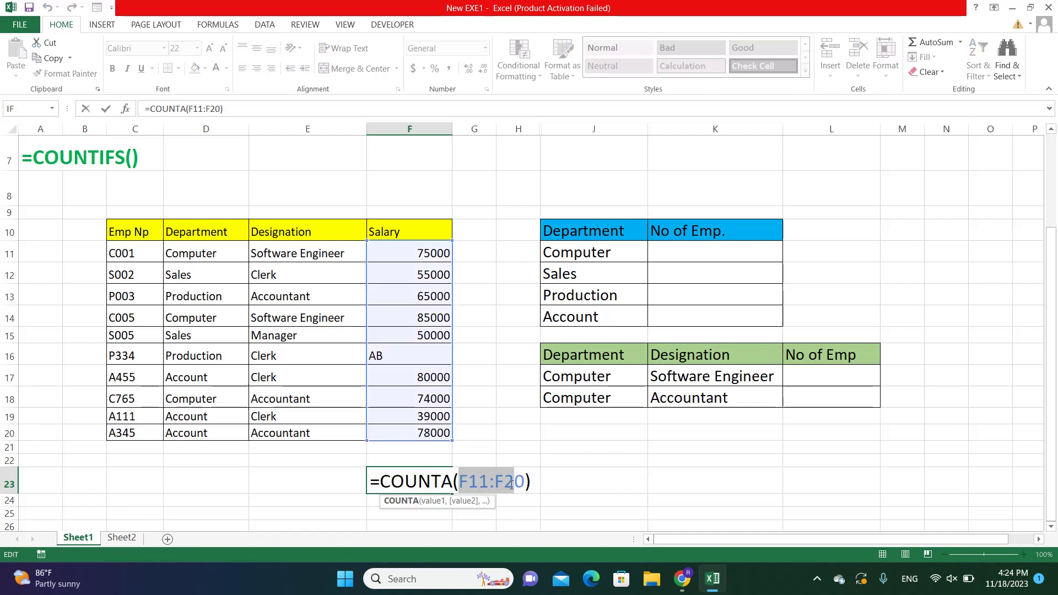
pyautogui.hotkey('shift', 'Right')
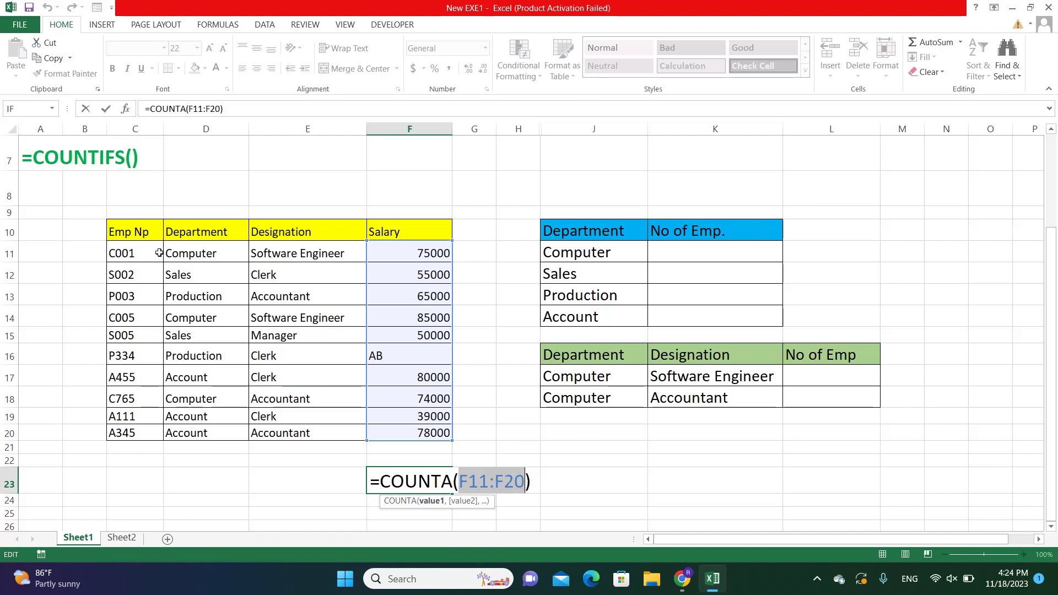
pyautogui.moveTo(175, 253); pyautogui.dragTo(405, 438)
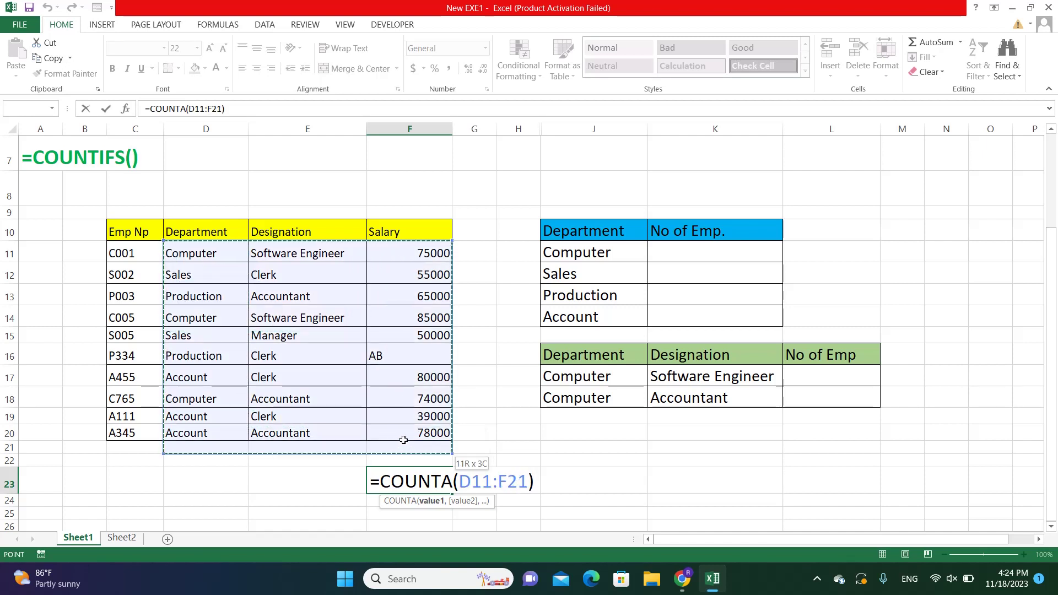
pyautogui.press('Return')
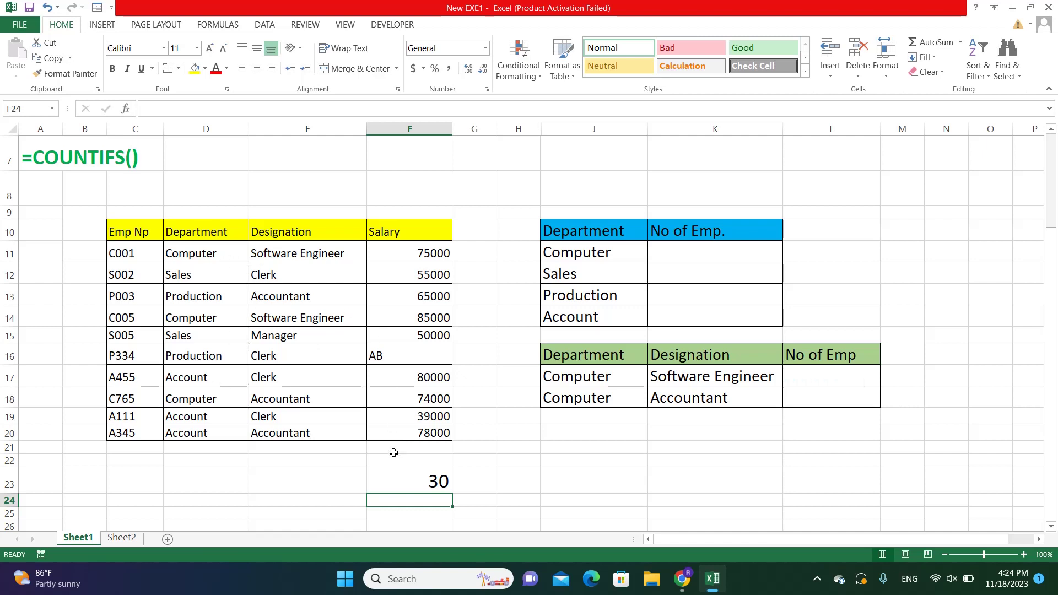
pyautogui.click(397, 479)
pyautogui.doubleClick(398, 481)
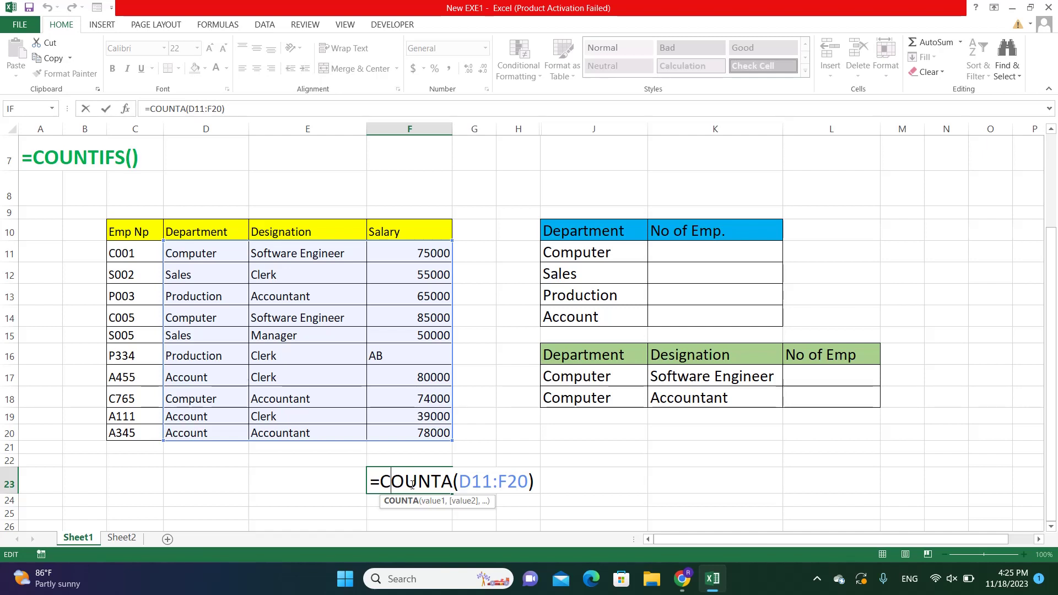
pyautogui.hotkey('ctrl', 'Return')
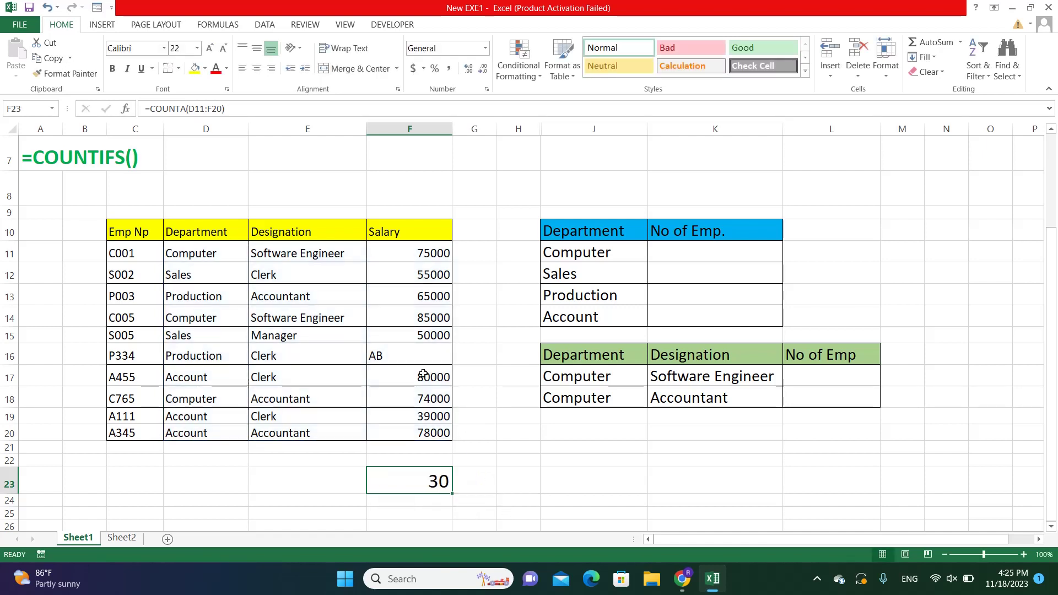
# - Replace the AB in salary cell F16 with 75000
pyautogui.click(412, 356)
pyautogui.write('750')
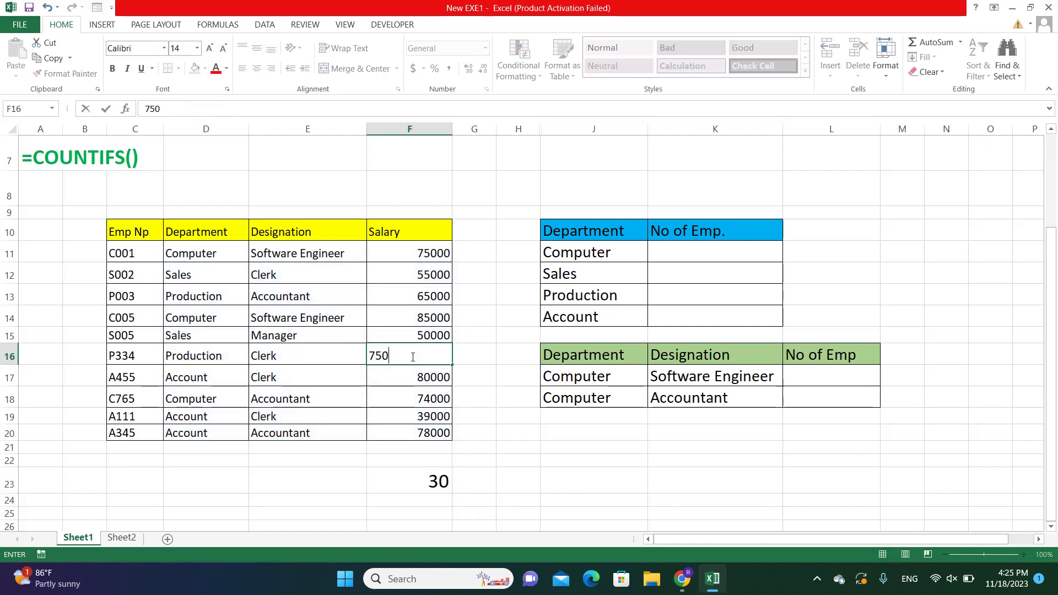
pyautogui.write('00')
pyautogui.press('Return')
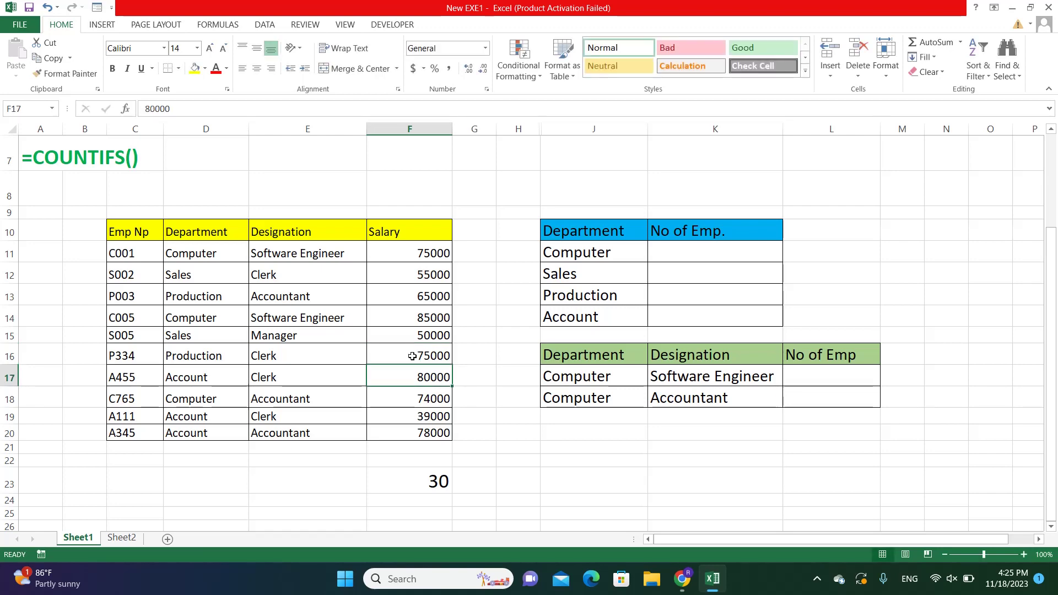
pyautogui.scroll(2, 413, 348)
pyautogui.scroll(-3, 408, 286)
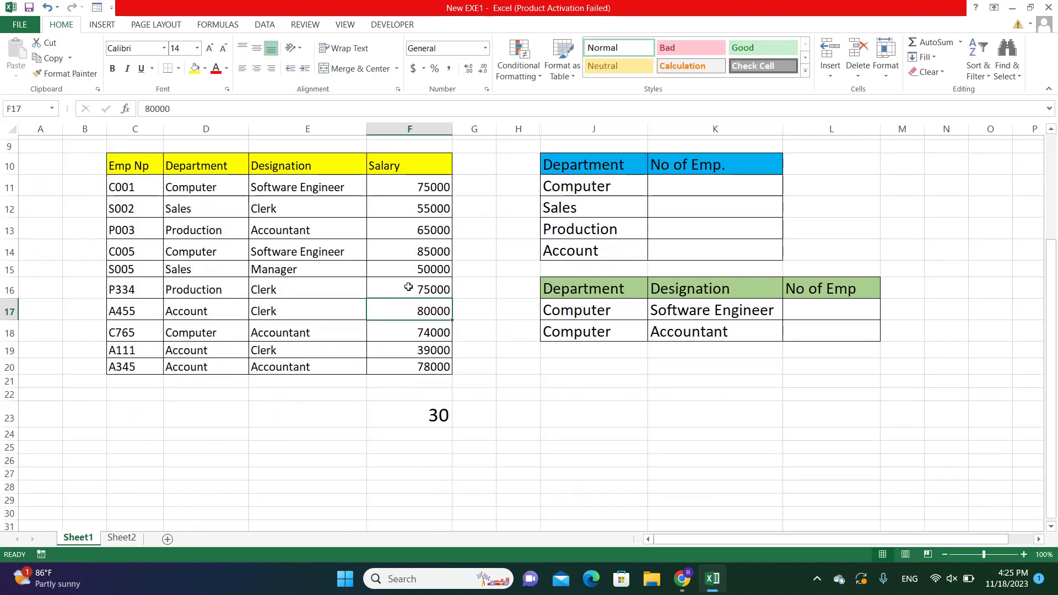
pyautogui.scroll(-1, 414, 288)
pyautogui.click(416, 331)
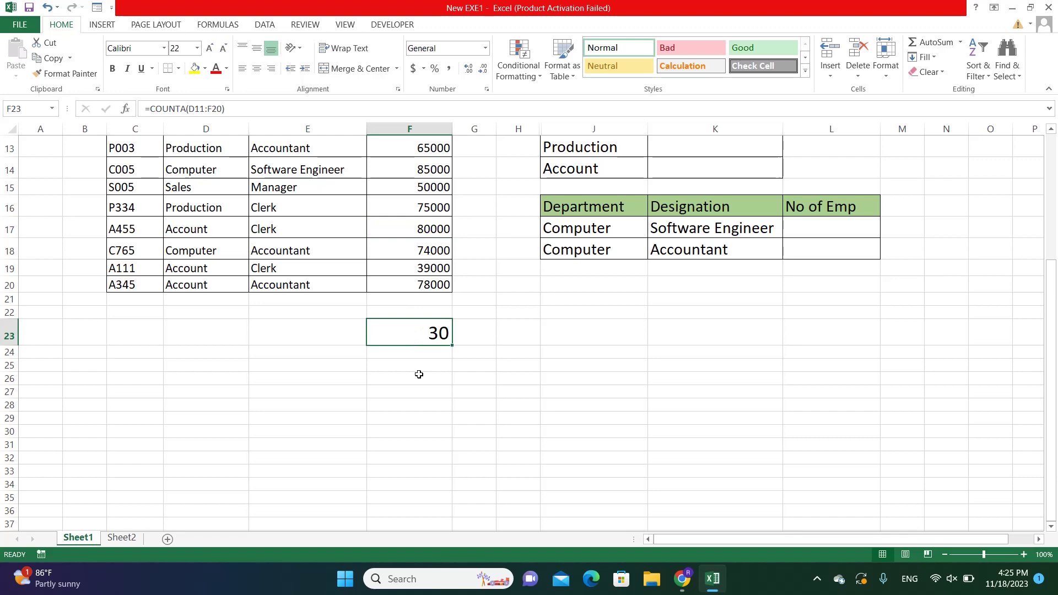
pyautogui.scroll(1, 419, 374)
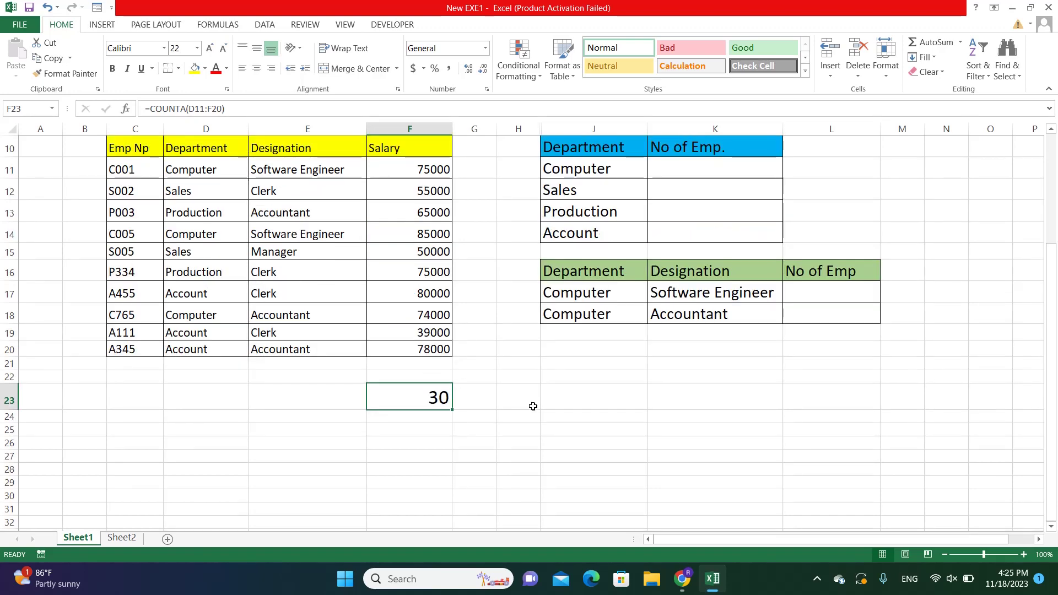
# - Enter =COUNTBLANK(F11:F20) in F23, then select salary cell F15 (50000)
pyautogui.write('=COUNT')
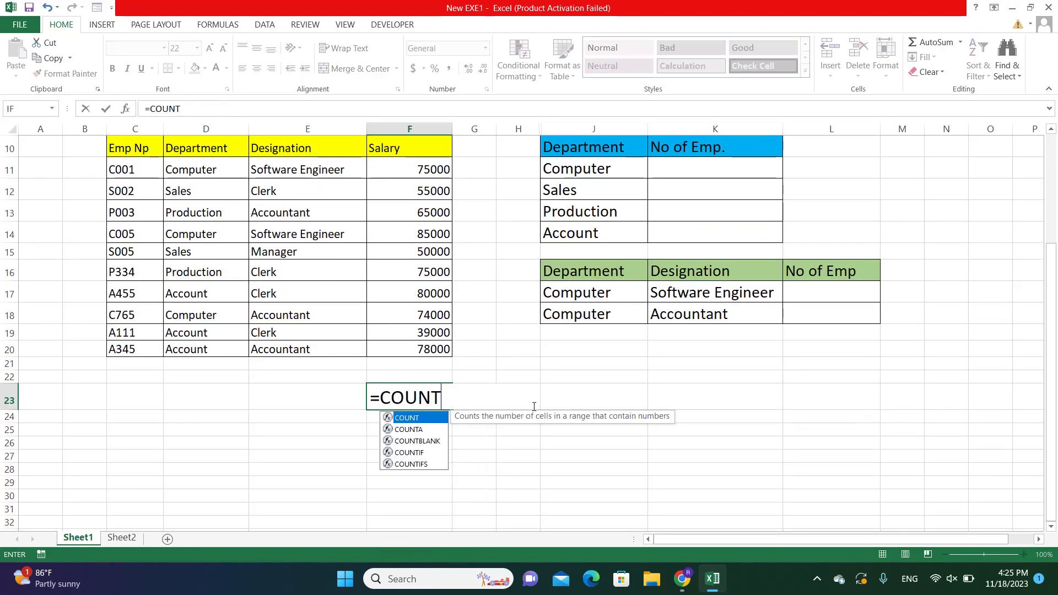
pyautogui.write('BLA')
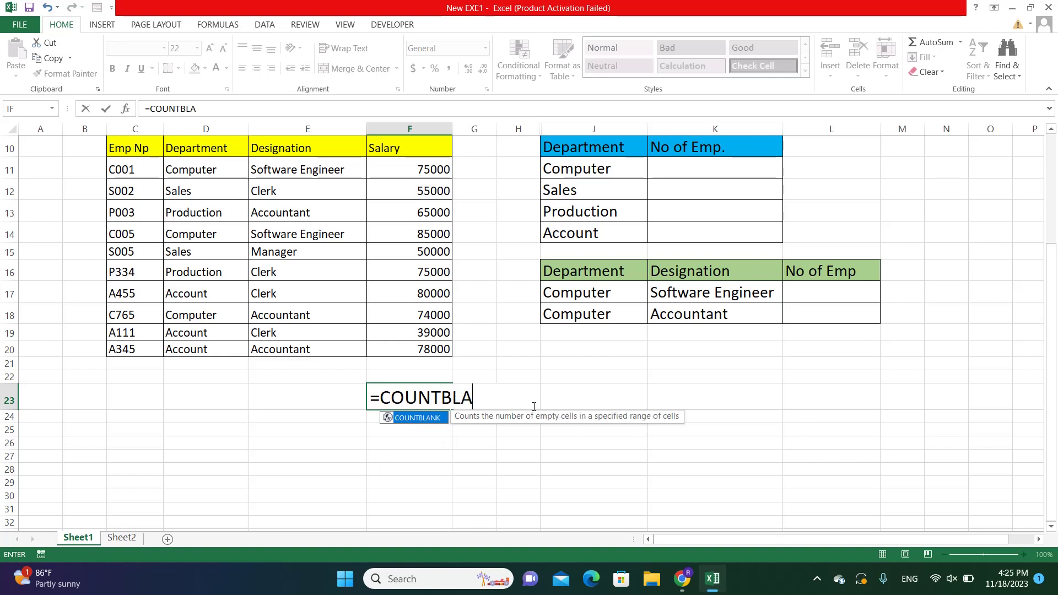
pyautogui.write('NK(')
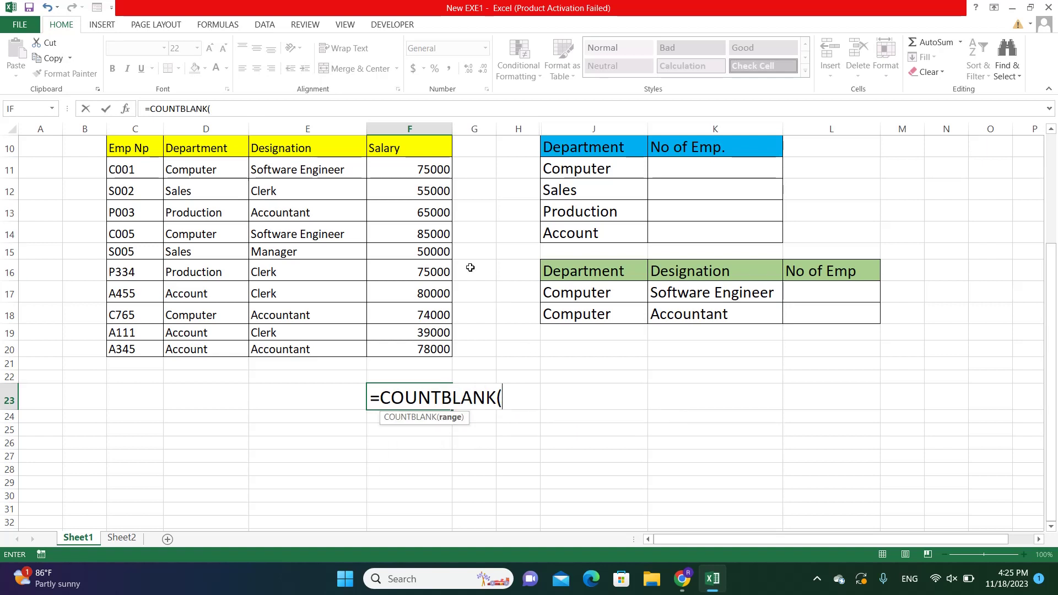
pyautogui.moveTo(388, 169); pyautogui.dragTo(402, 342)
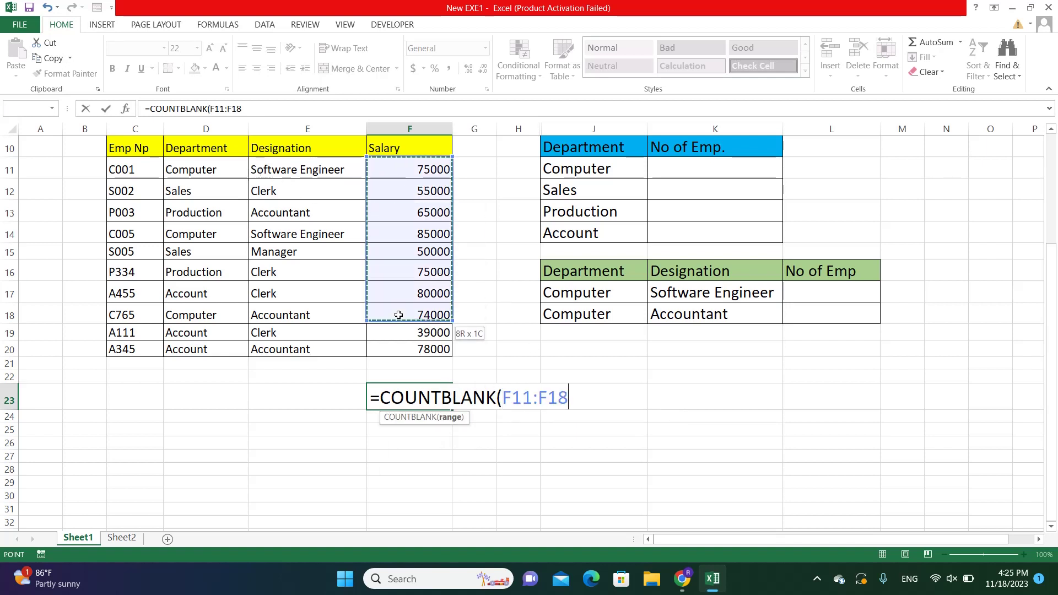
pyautogui.write(')')
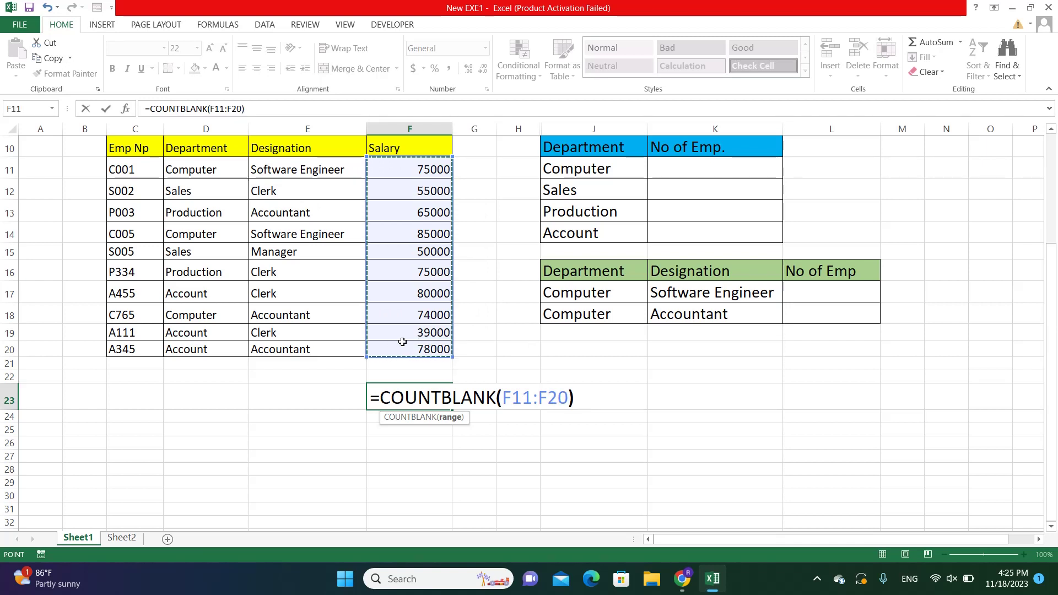
pyautogui.press('Return')
pyautogui.click(414, 397)
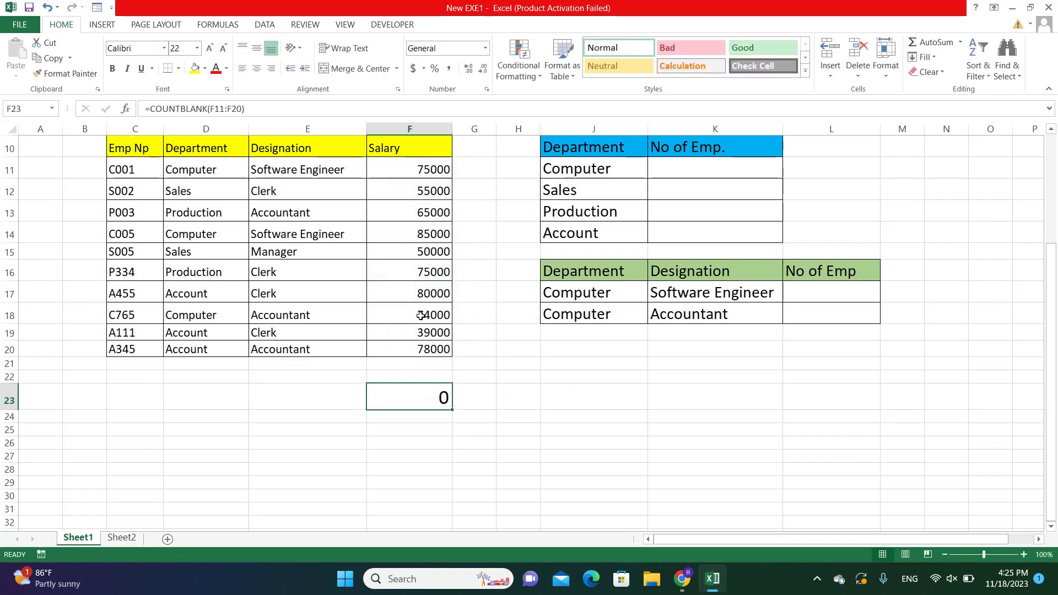
pyautogui.click(412, 252)
# - Clear salaries F15 (50000) and F18 (74000) so F23's COUNTBLANK shows 2
pyautogui.press('Delete')
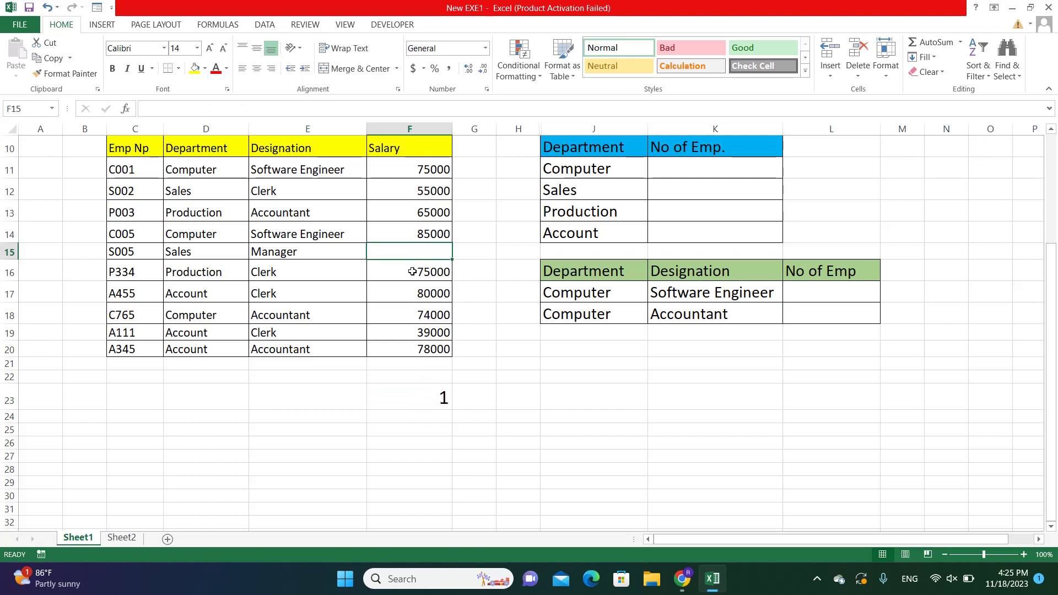
pyautogui.click(418, 316)
pyautogui.press('Delete')
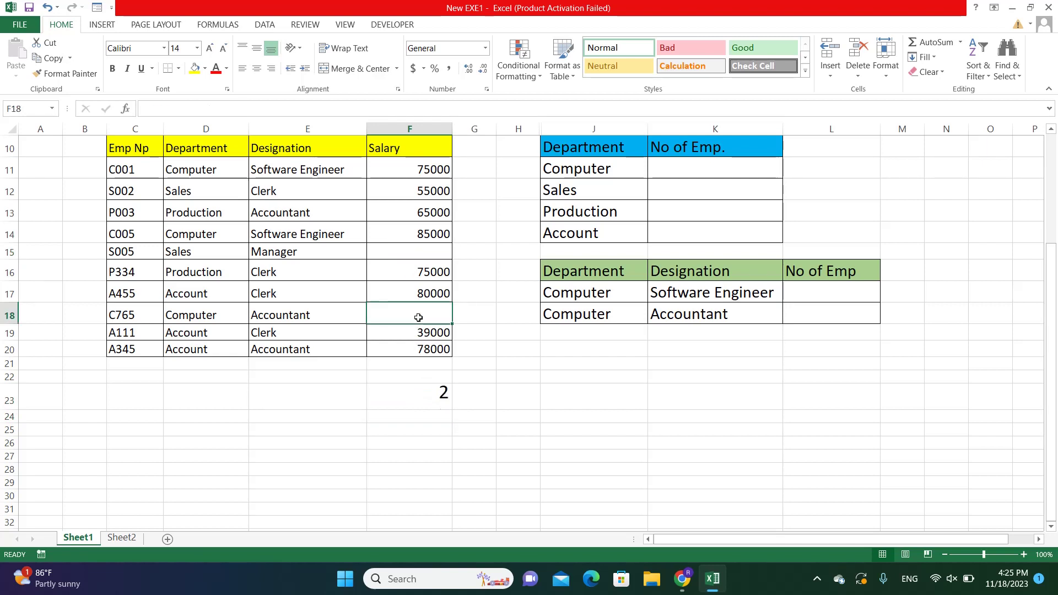
pyautogui.click(418, 252)
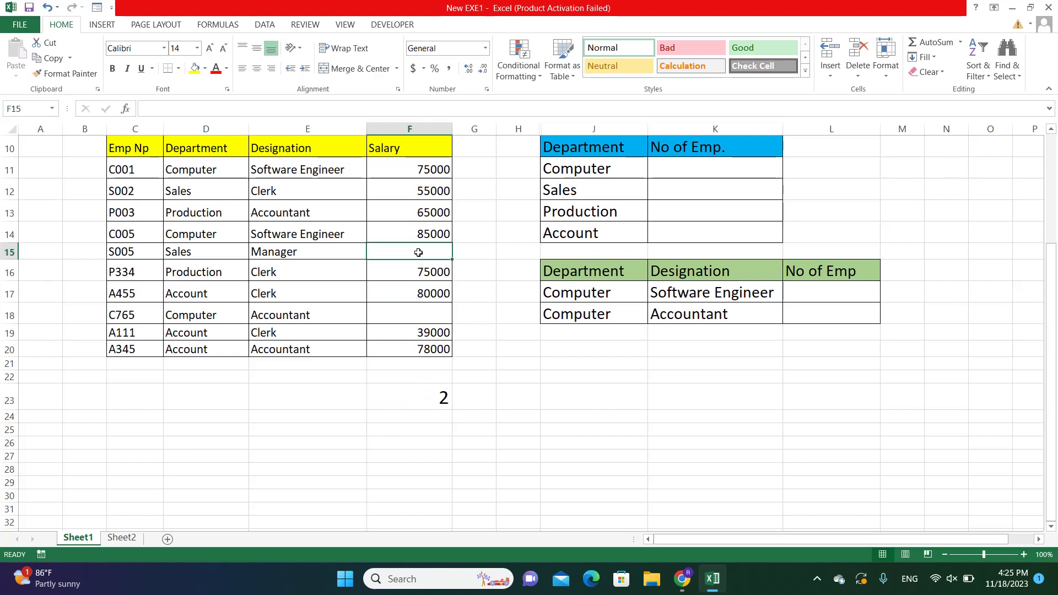
pyautogui.doubleClick(421, 398)
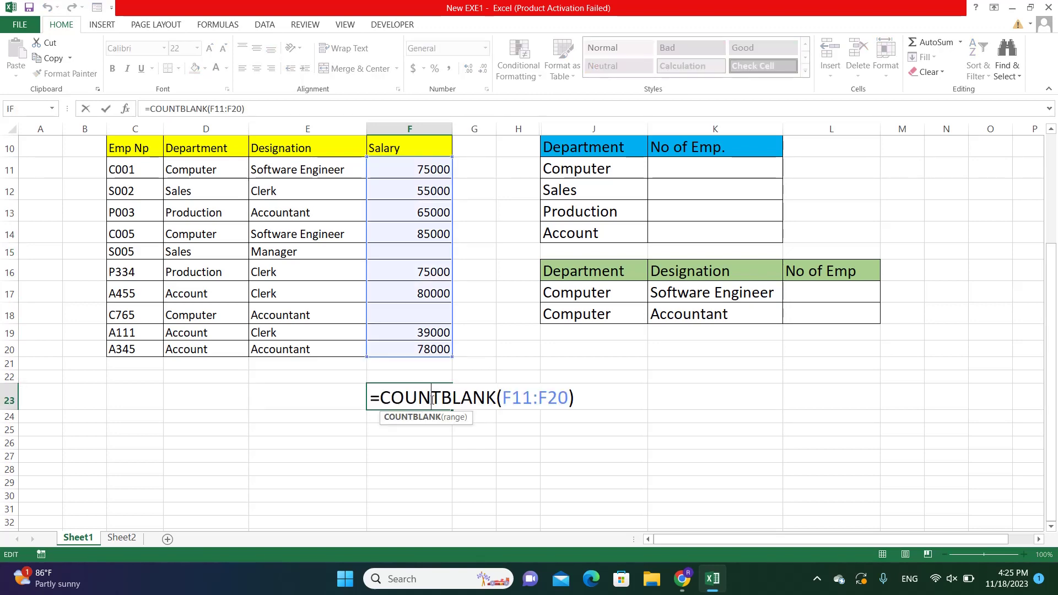
pyautogui.hotkey('ctrl', 'Return')
pyautogui.scroll(3, 209, 267)
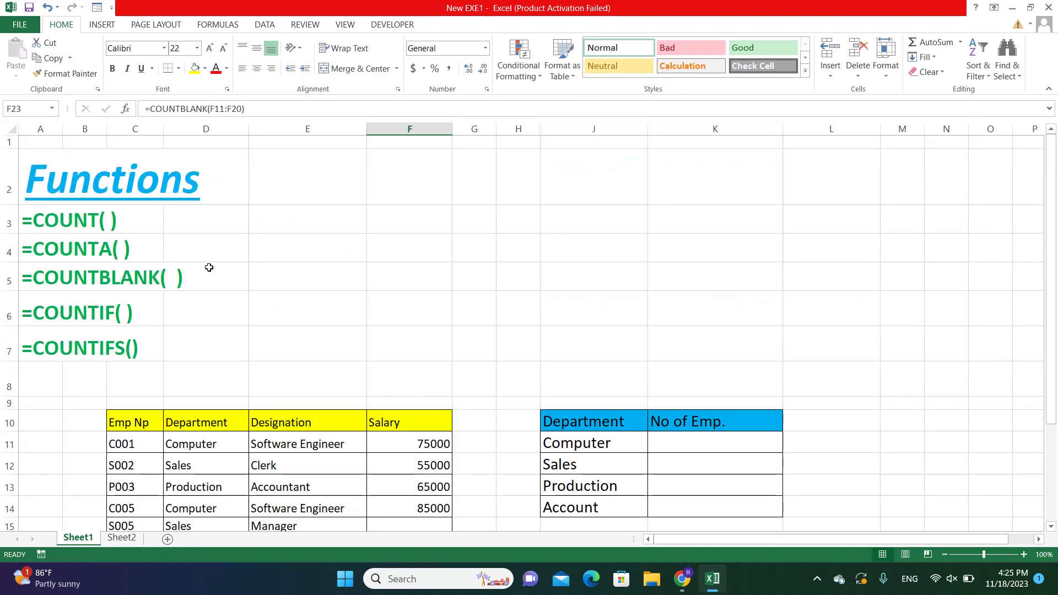
pyautogui.scroll(-1, 198, 300)
pyautogui.scroll(-1, 207, 298)
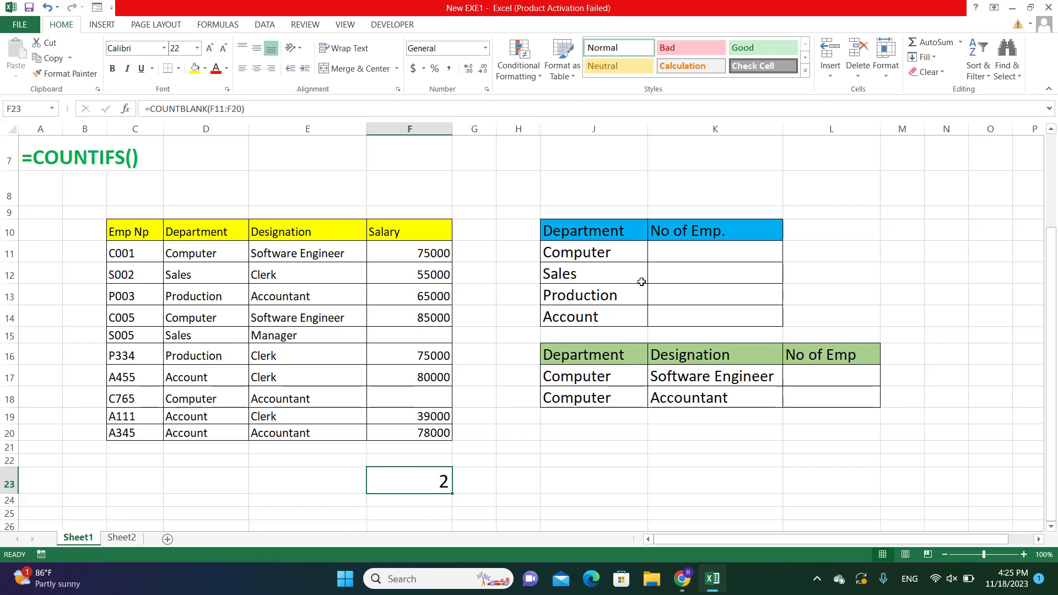
# - Enter =COUNTIF(D11:D20,"Computer") in K11, giving 3 Computer employees
pyautogui.click(683, 253)
pyautogui.write('=')
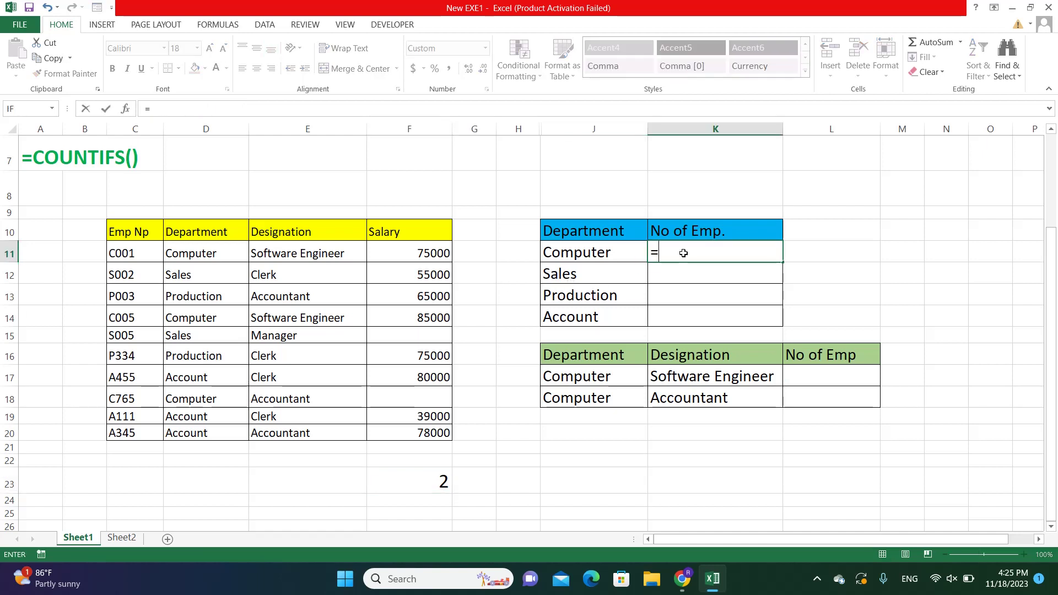
pyautogui.write('COUN')
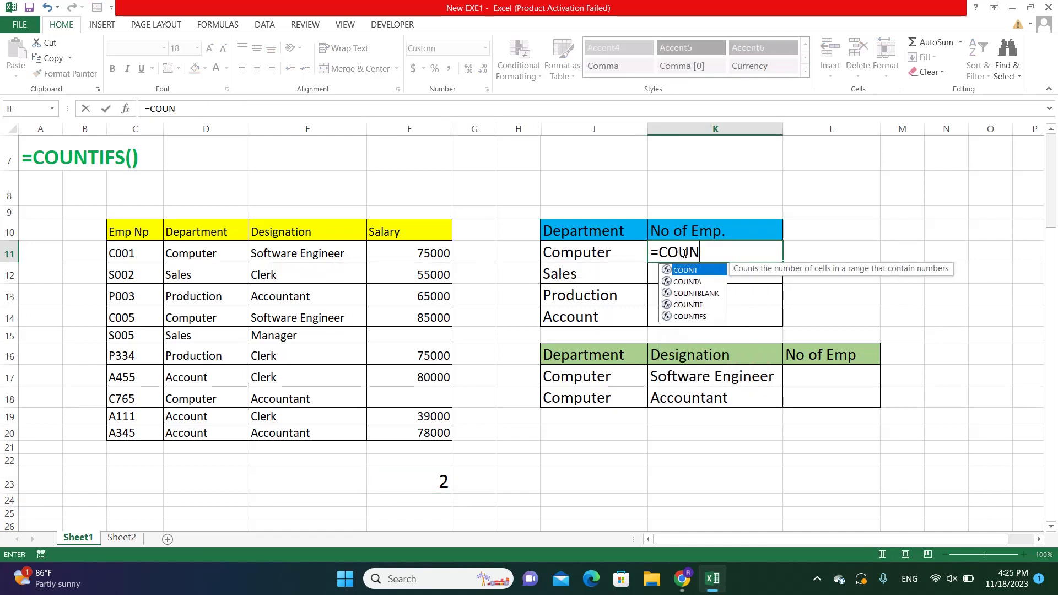
pyautogui.write('TIF')
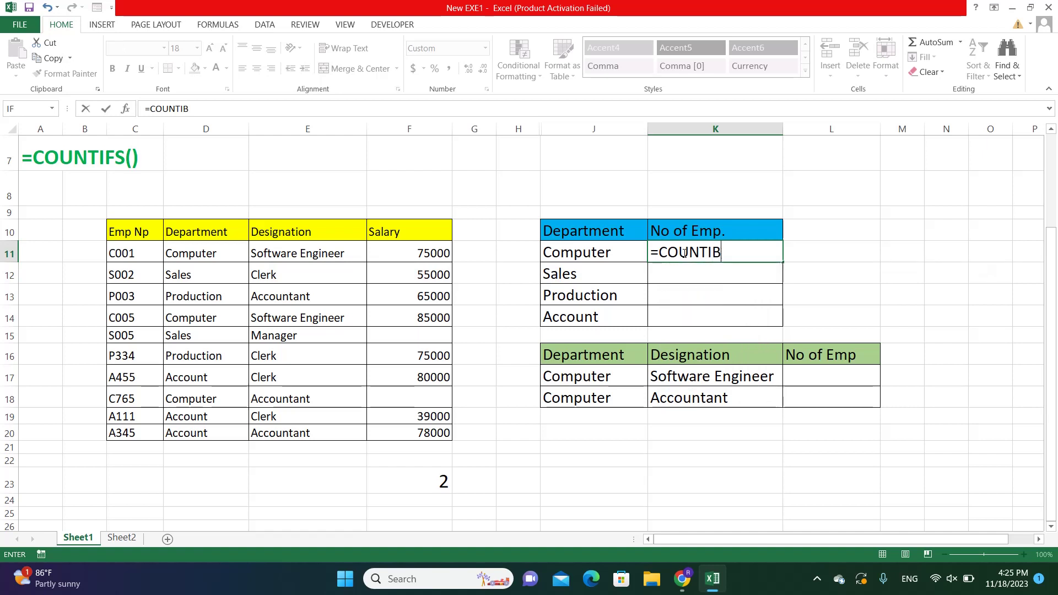
pyautogui.write('(')
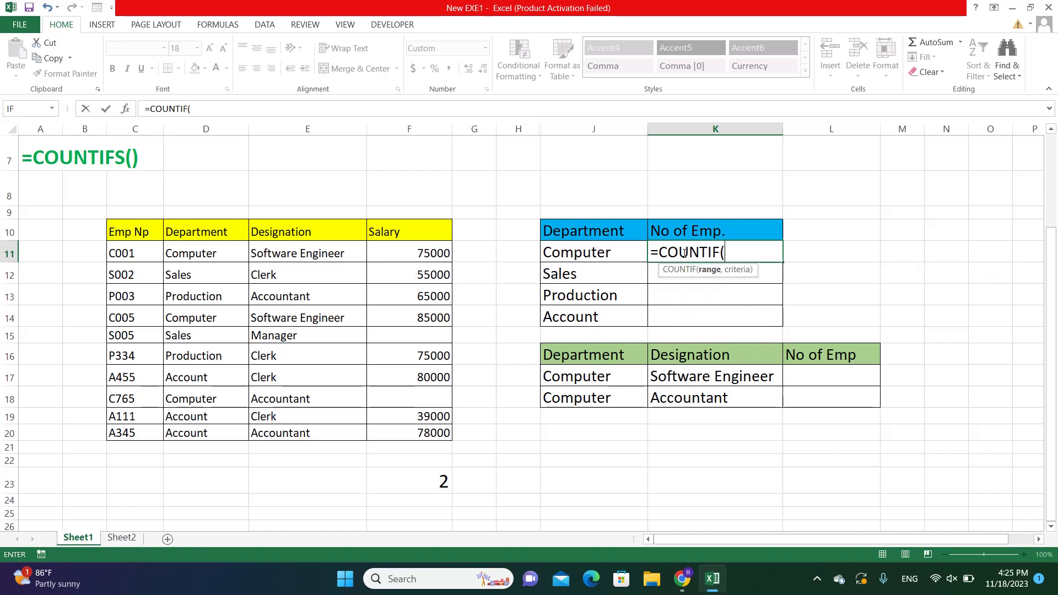
pyautogui.moveTo(226, 253); pyautogui.dragTo(229, 425)
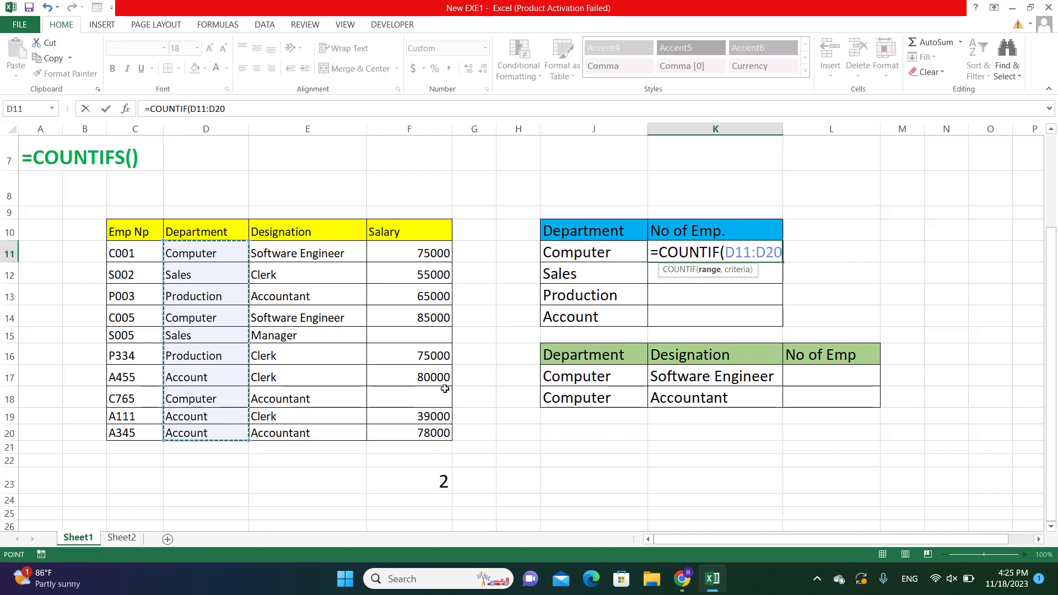
pyautogui.write(',')
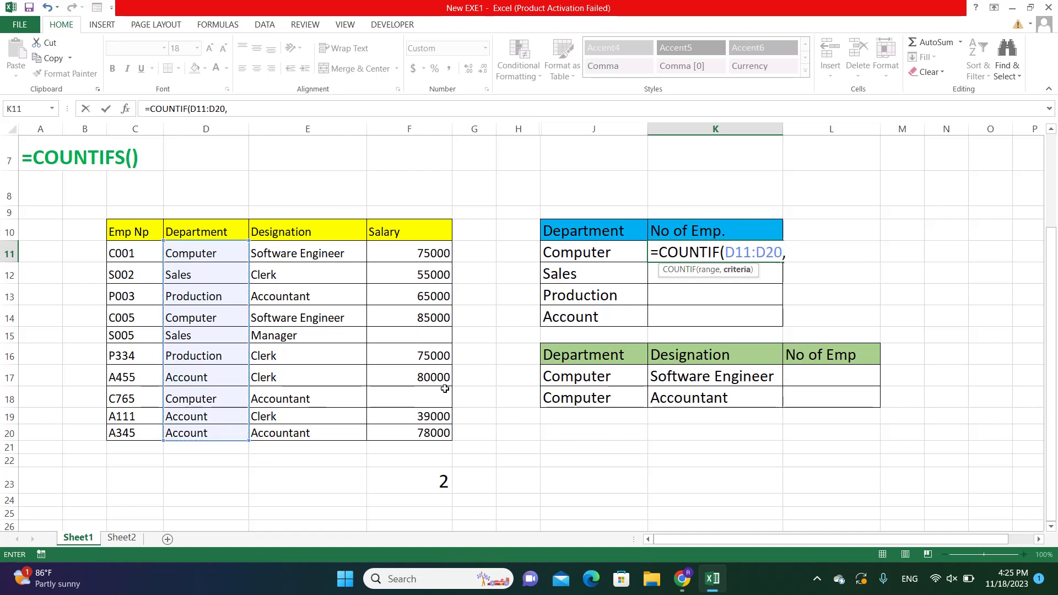
pyautogui.write('"')
pyautogui.write('Com')
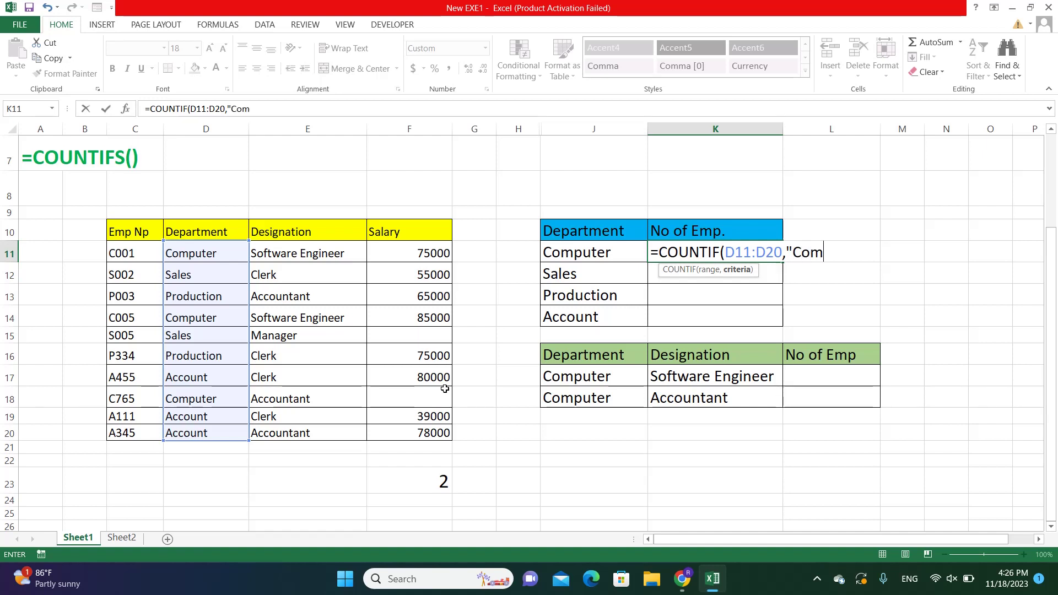
pyautogui.write('pute')
pyautogui.write('")')
pyautogui.press('Return')
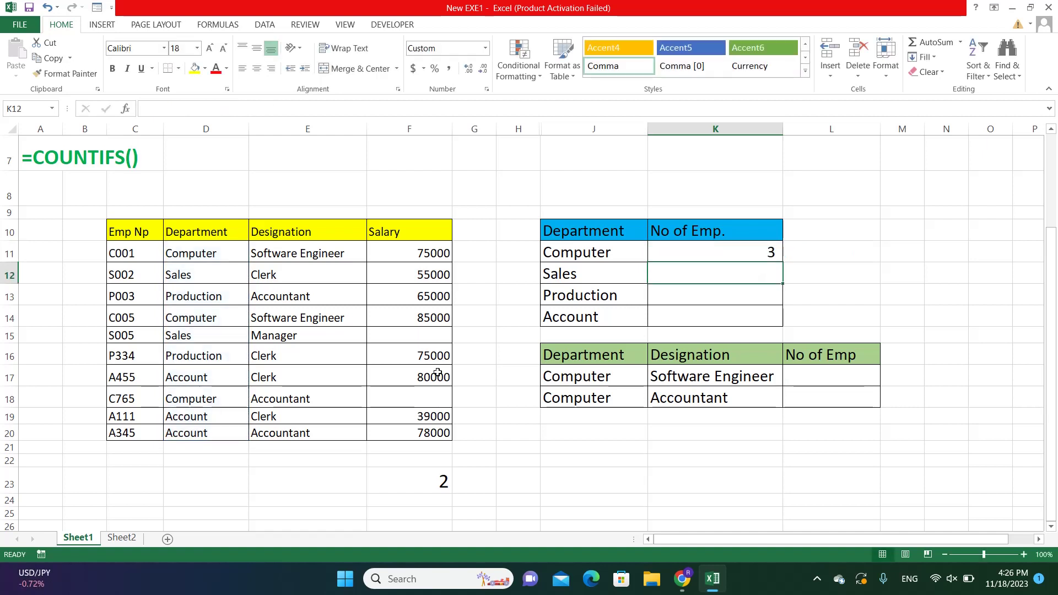
# - Review the K11 formula against the Computer entries in D11, D14 and D18
pyautogui.doubleClick(681, 256)
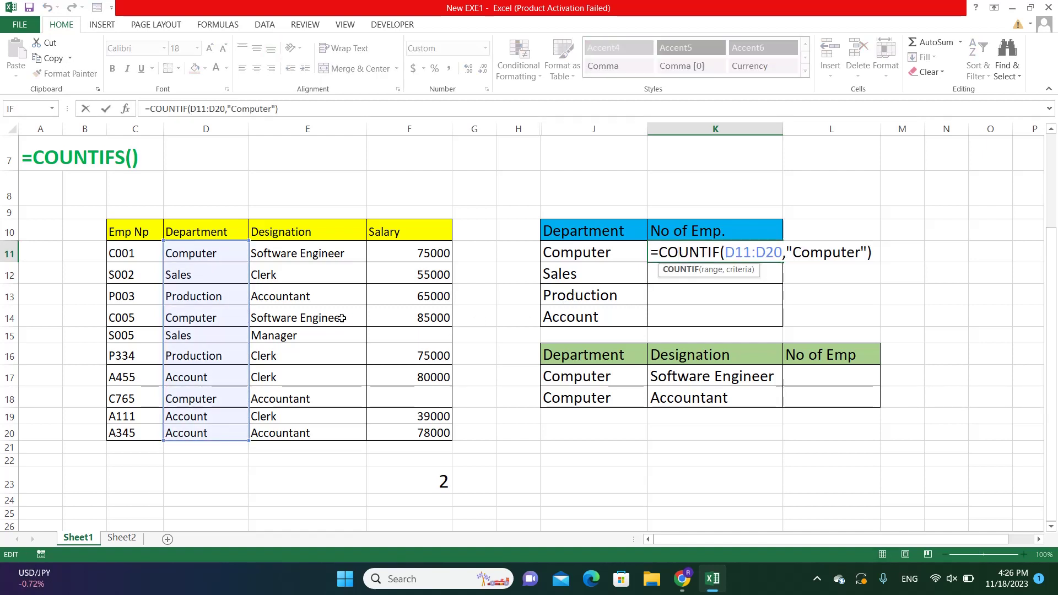
pyautogui.click(234, 252)
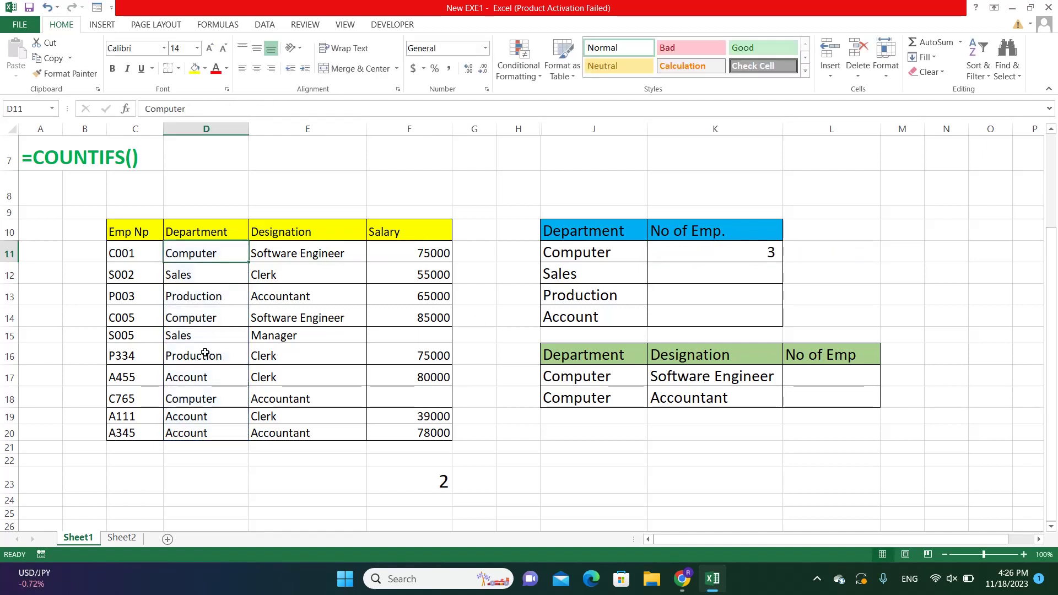
pyautogui.click(205, 320)
pyautogui.click(207, 398)
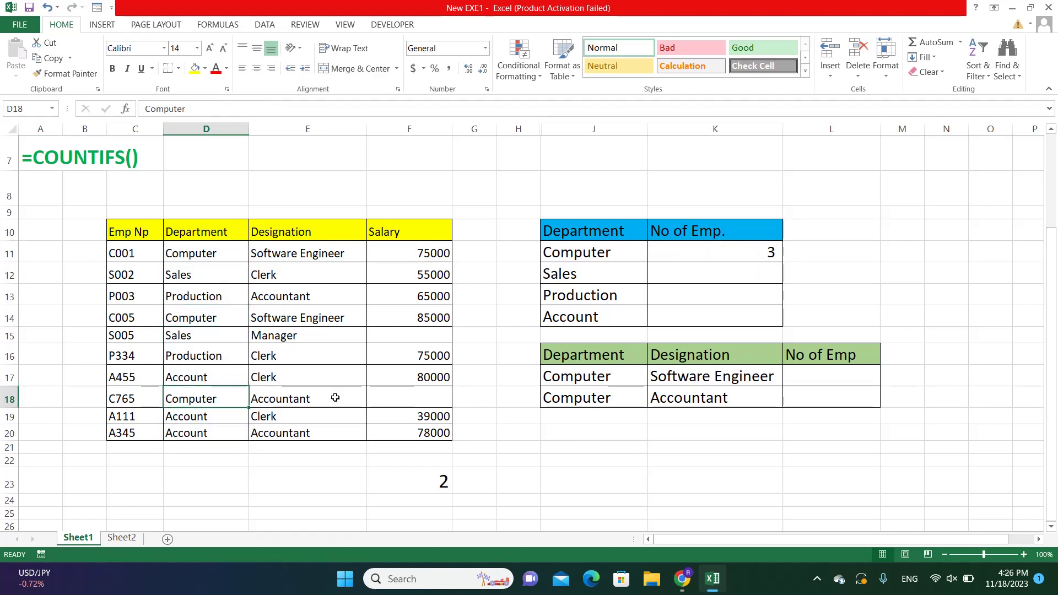
pyautogui.click(675, 261)
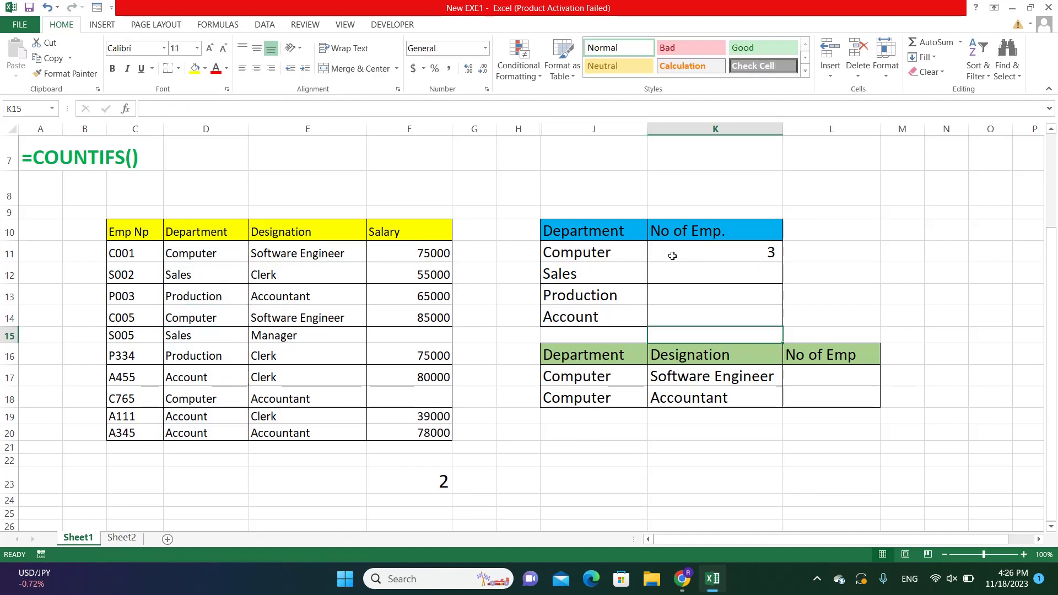
pyautogui.doubleClick(675, 259)
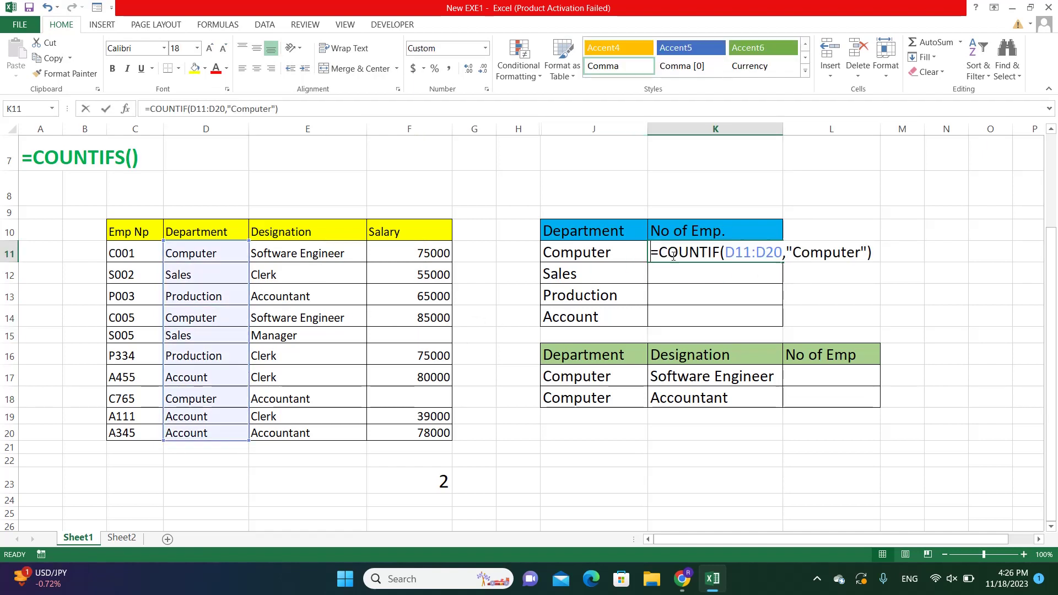
# - Close the K11 formula edit, leaving the Computer count unchanged
pyautogui.click(794, 254)
pyautogui.write('=')
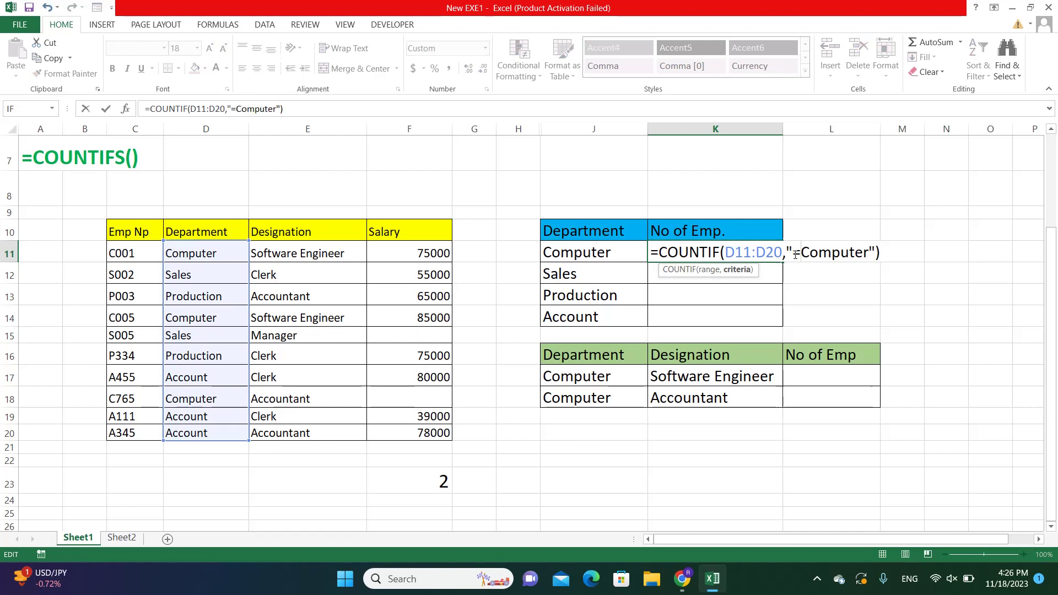
pyautogui.press('BackSpace')
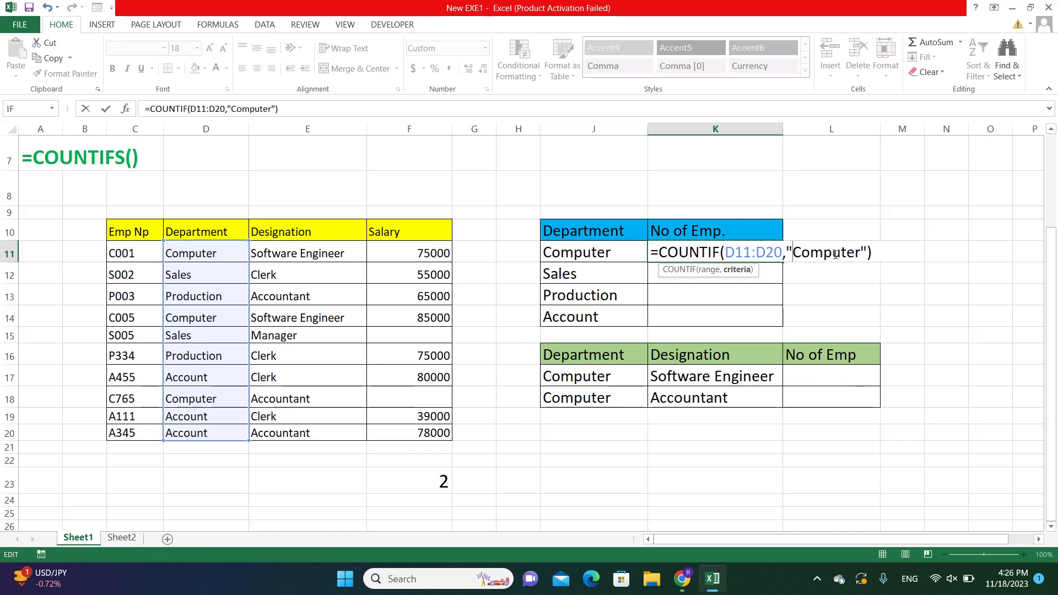
pyautogui.press('Return')
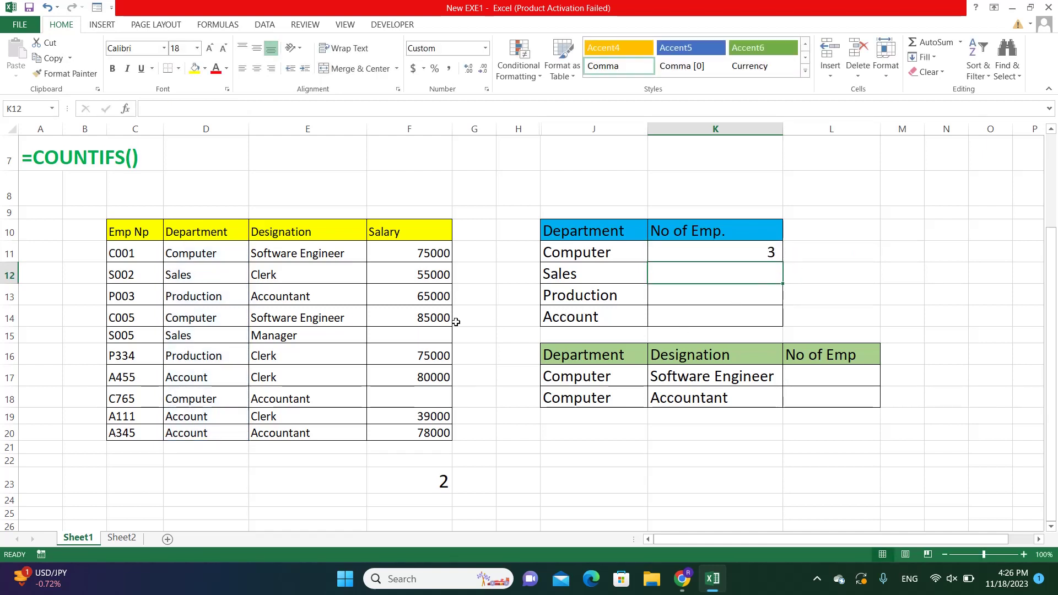
# - Fill salaries F15 and F18 with 50000 each so F23's blank count becomes 0
pyautogui.click(423, 330)
pyautogui.write('5000')
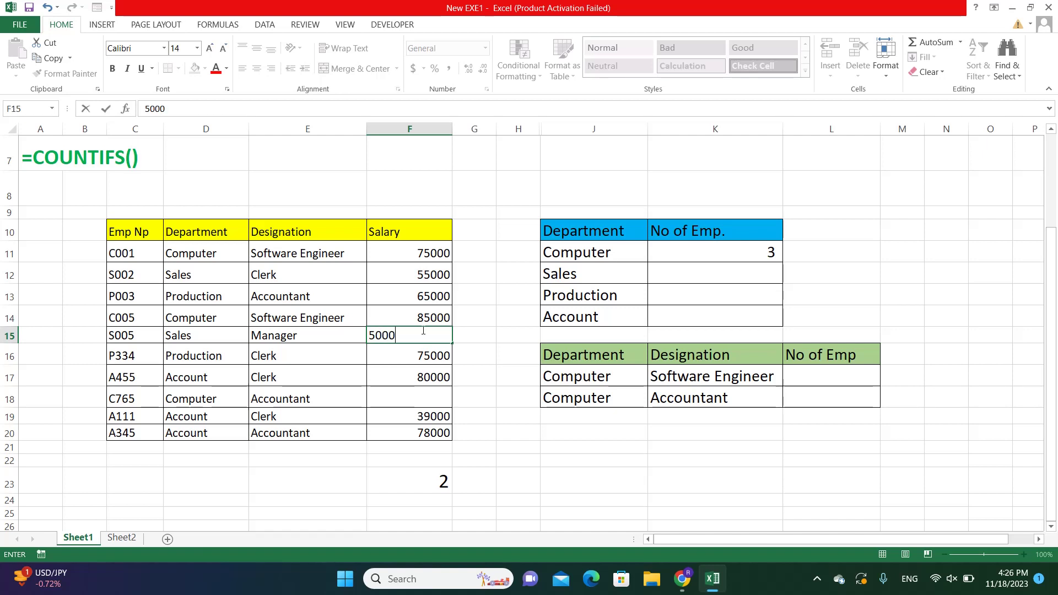
pyautogui.write('0')
pyautogui.press('Return')
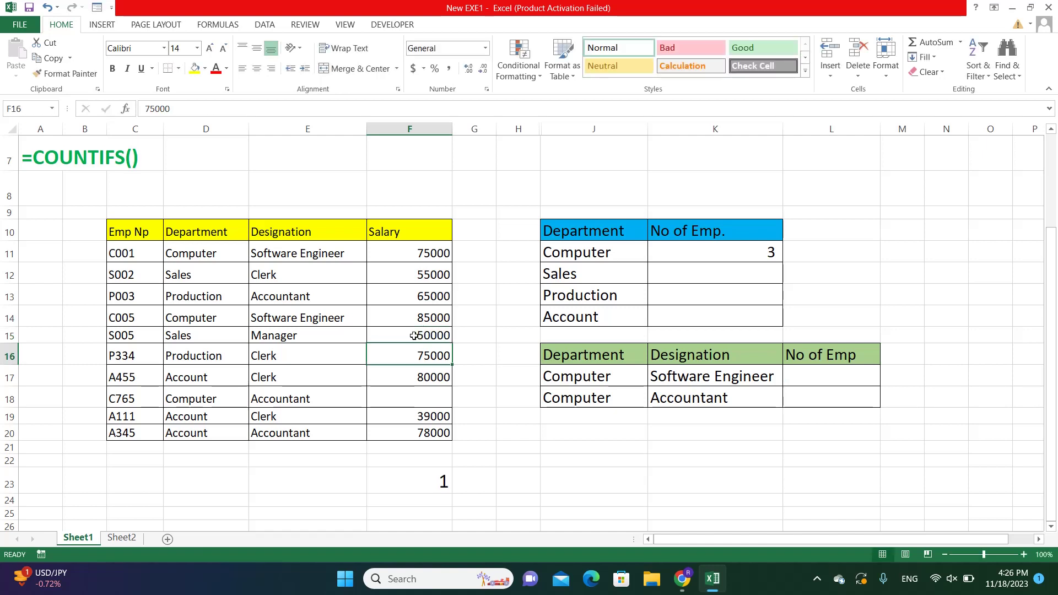
pyautogui.click(418, 479)
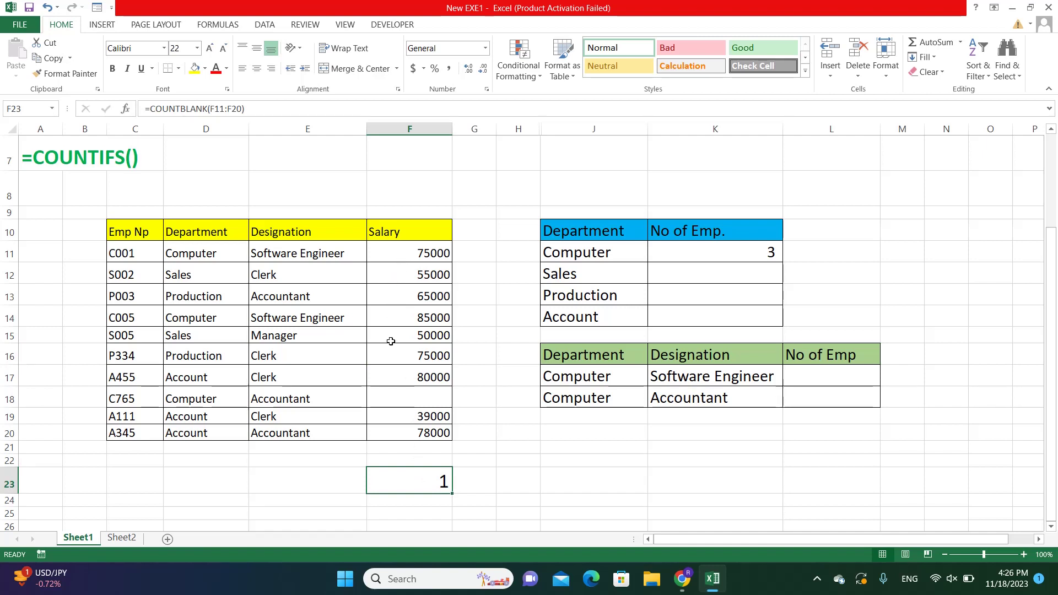
pyautogui.click(404, 400)
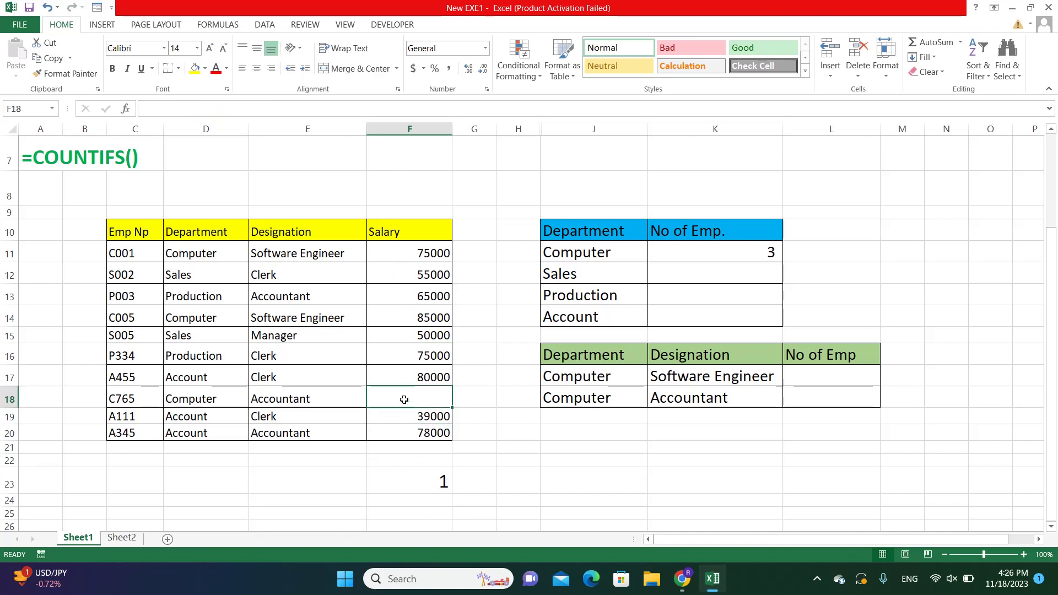
pyautogui.write('50000')
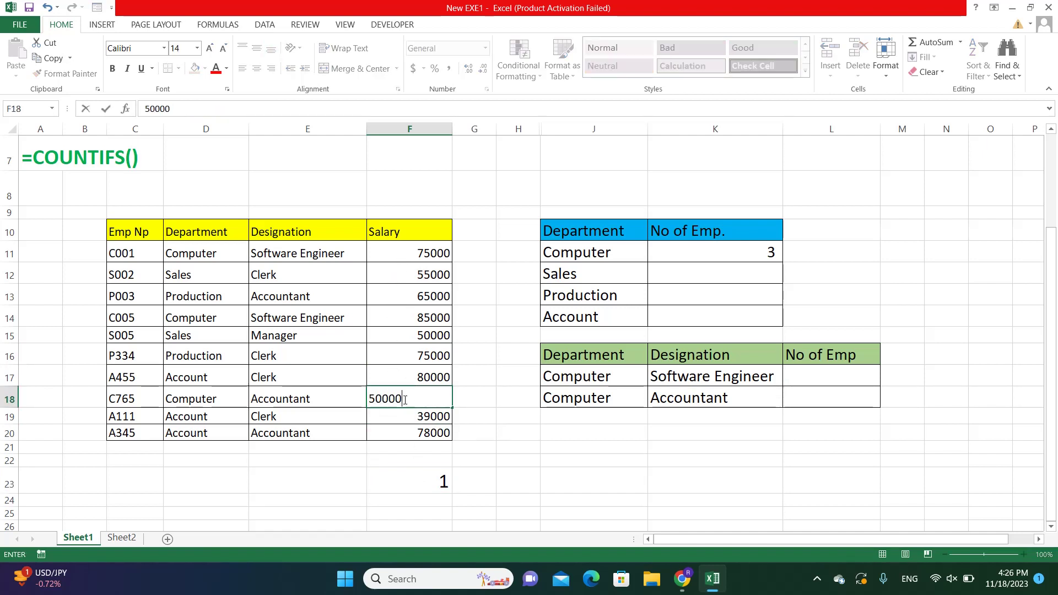
pyautogui.press('Return')
pyautogui.click(418, 474)
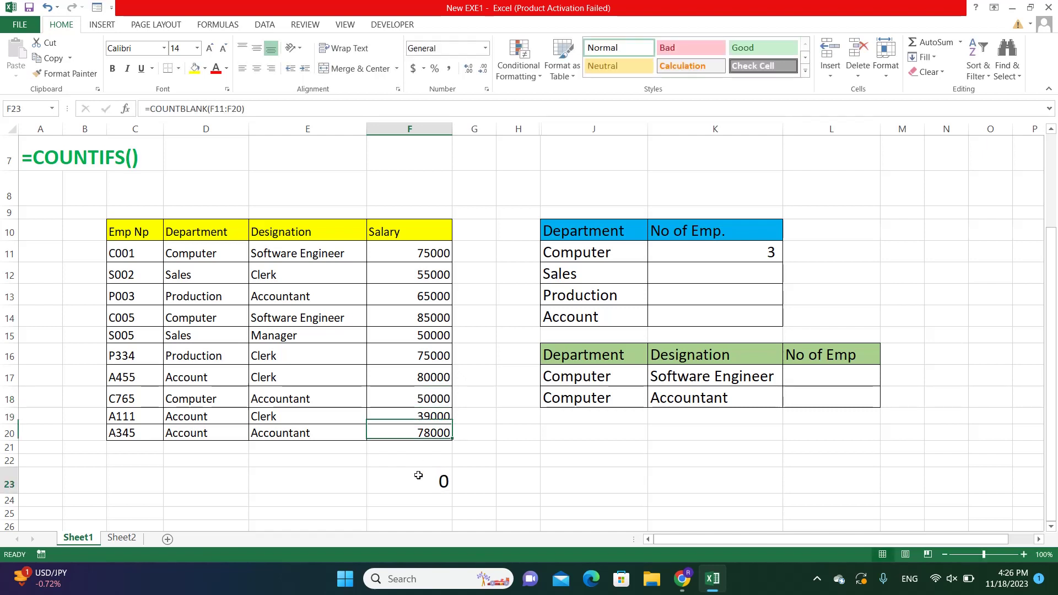
# - Enter =COUNTIF(F11:F20,">=75000") in F23 to count the high salaries
pyautogui.write('=')
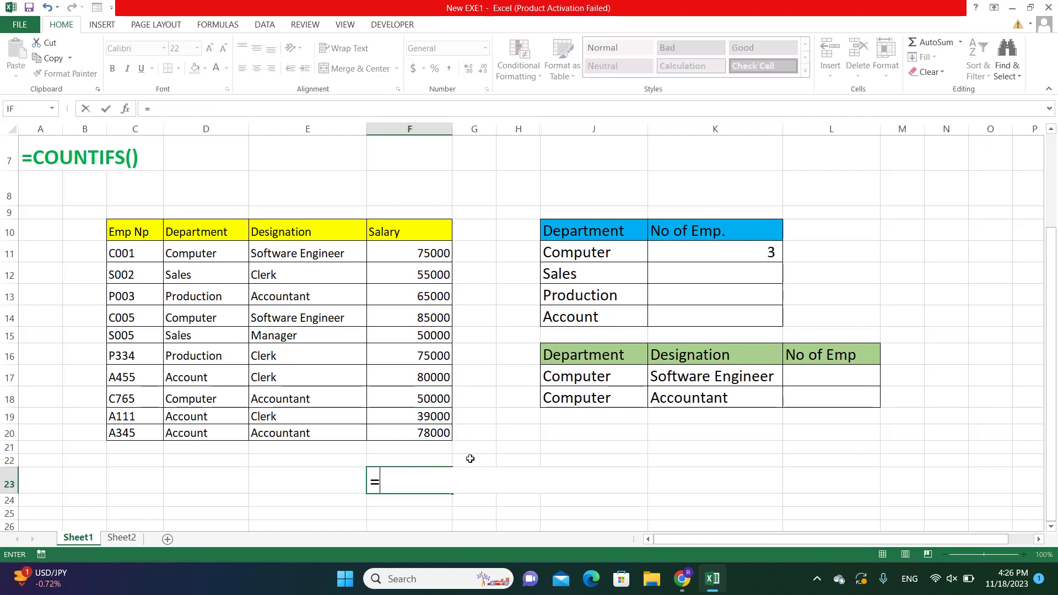
pyautogui.write('count')
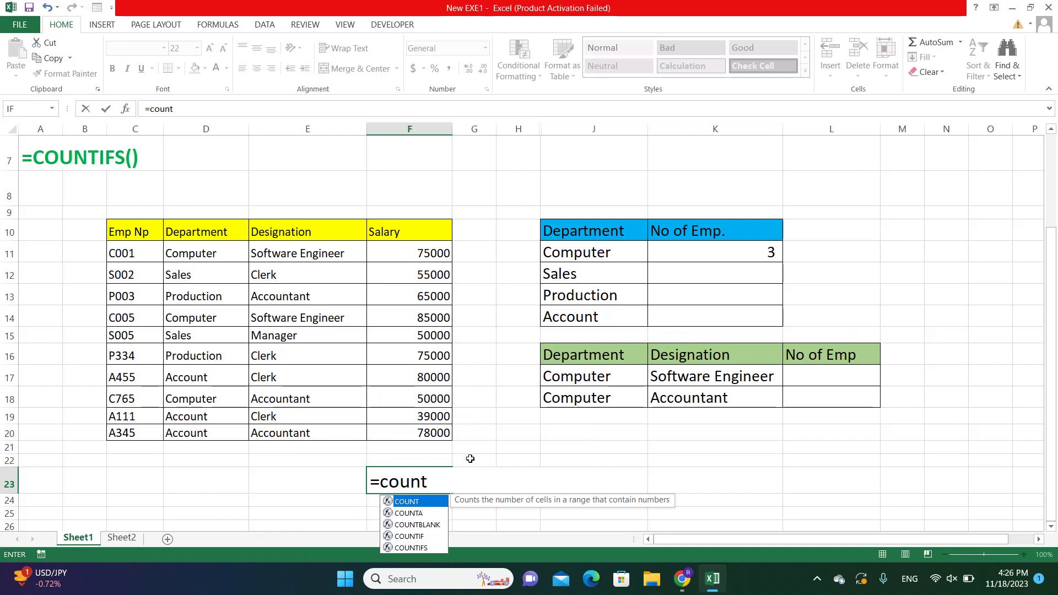
pyautogui.write('if(')
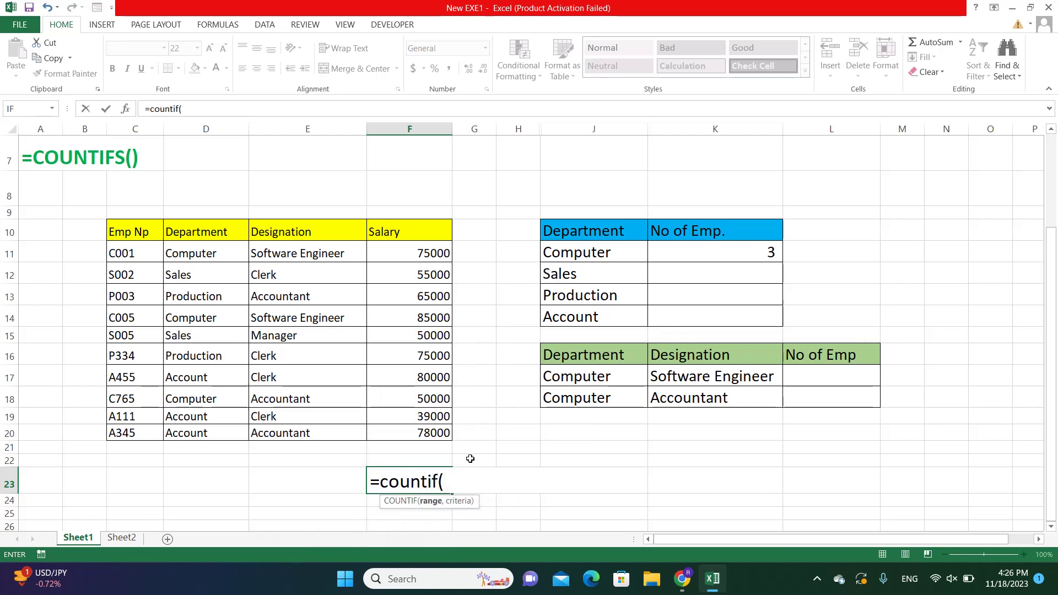
pyautogui.moveTo(395, 249); pyautogui.dragTo(400, 429)
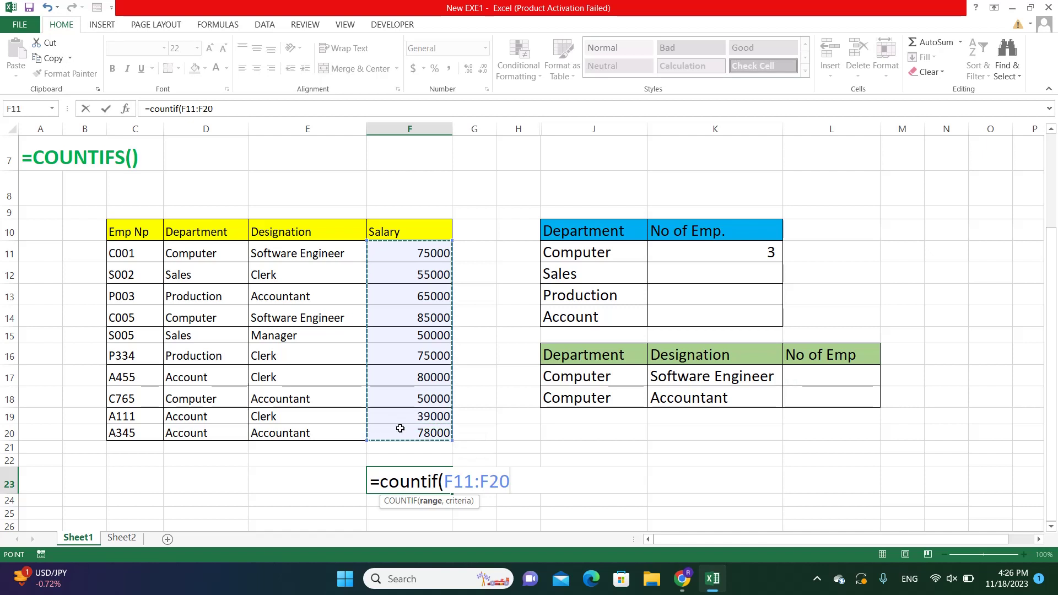
pyautogui.write(',"')
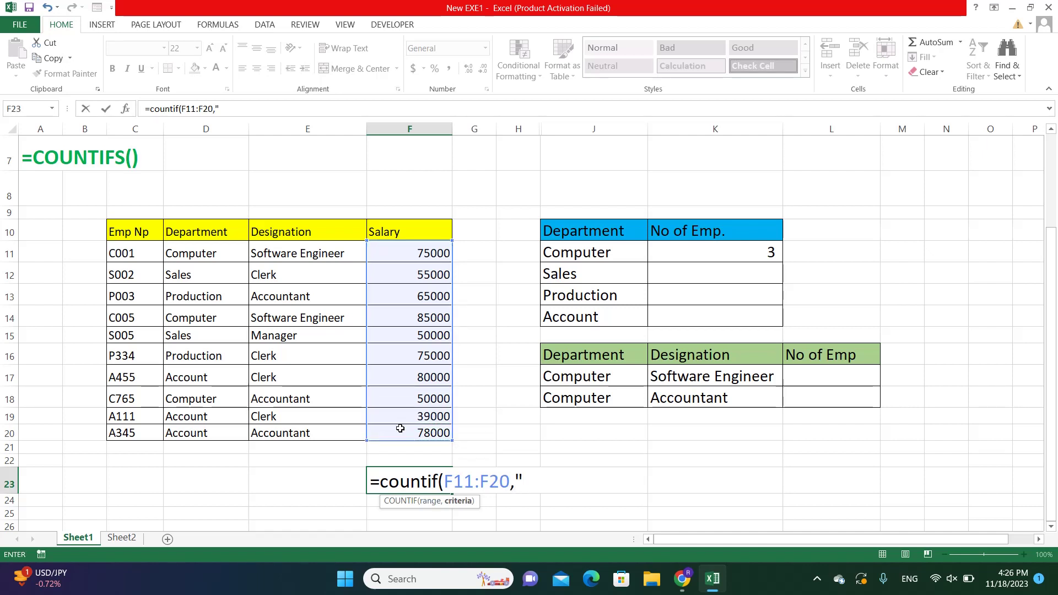
pyautogui.write('>')
pyautogui.write('=7')
pyautogui.write('5000')
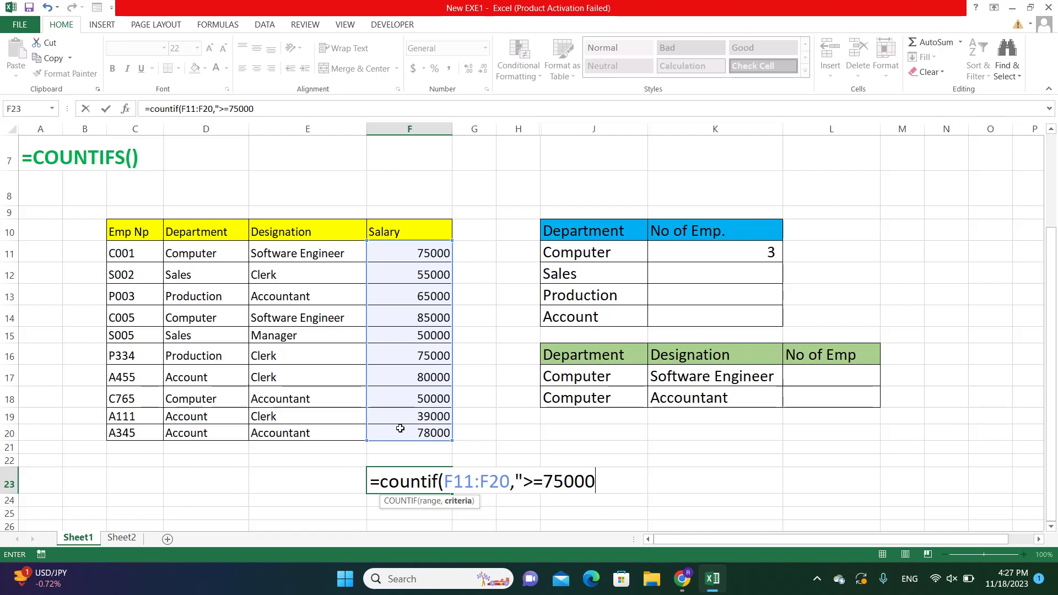
pyautogui.write('")')
pyautogui.press('Return')
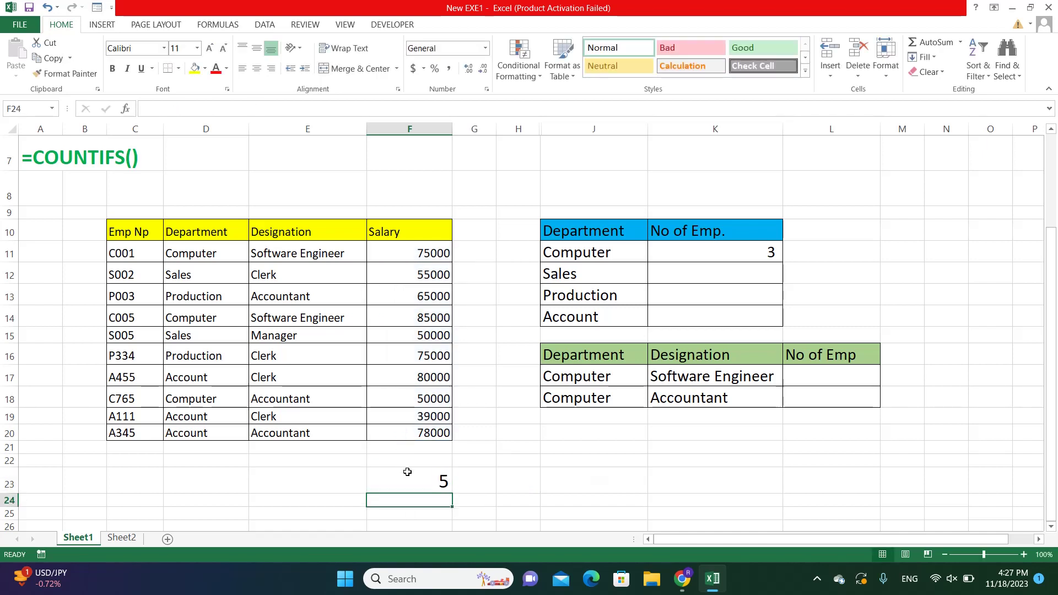
# - Check the five qualifying salaries: 75000, 85000, 75000, 80000 and 78000
pyautogui.click(407, 472)
pyautogui.click(415, 259)
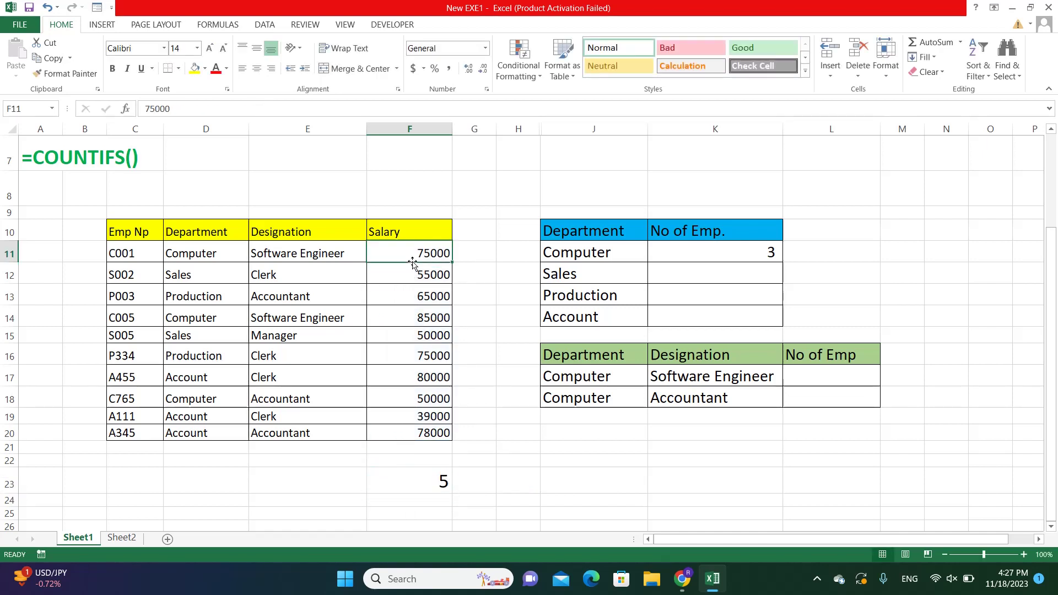
pyautogui.click(410, 314)
pyautogui.click(410, 359)
pyautogui.click(411, 376)
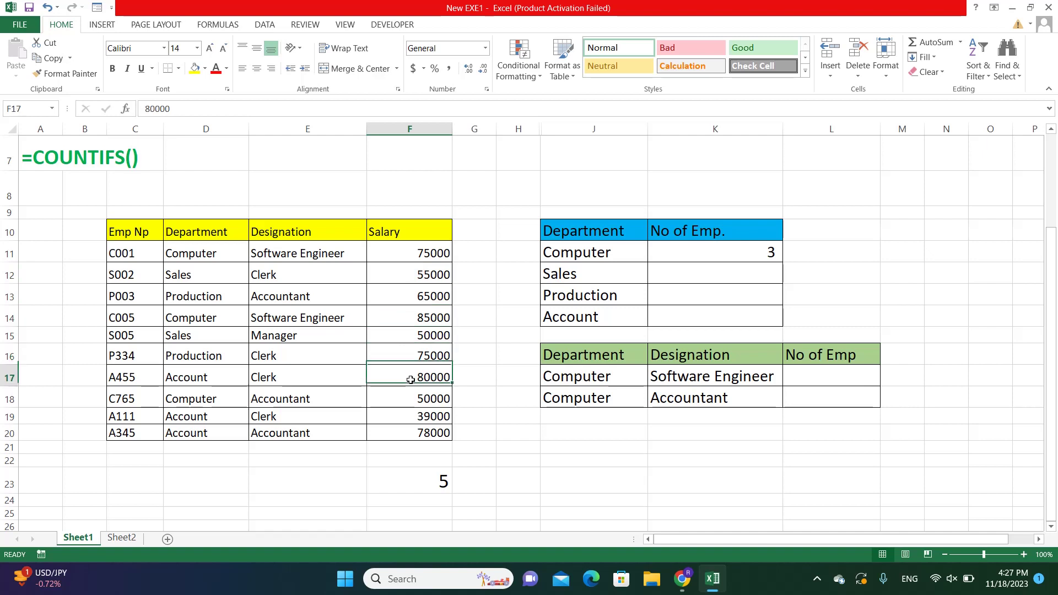
pyautogui.click(413, 434)
# - Review the F23 COUNTIF formula, keeping its result of 5, and scroll right
pyautogui.click(397, 474)
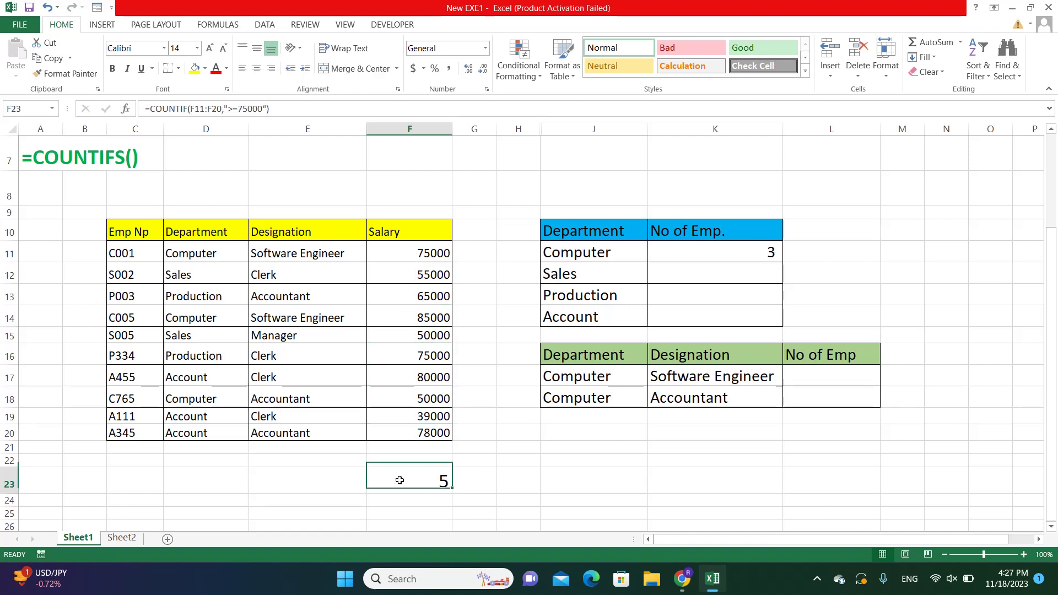
pyautogui.doubleClick(405, 481)
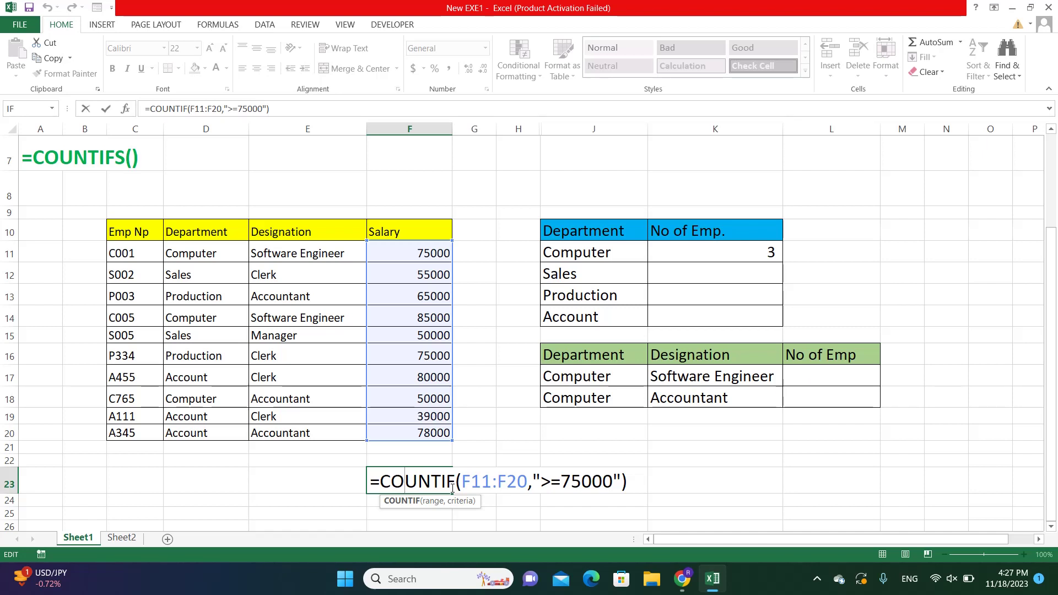
pyautogui.hotkey('ctrl', 'Return')
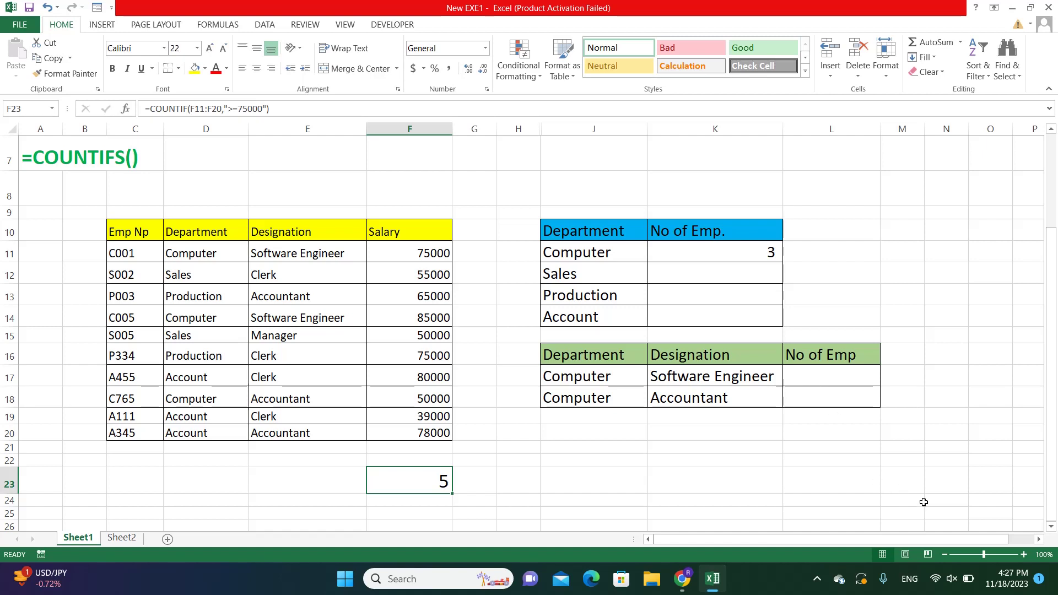
pyautogui.click(1039, 541)
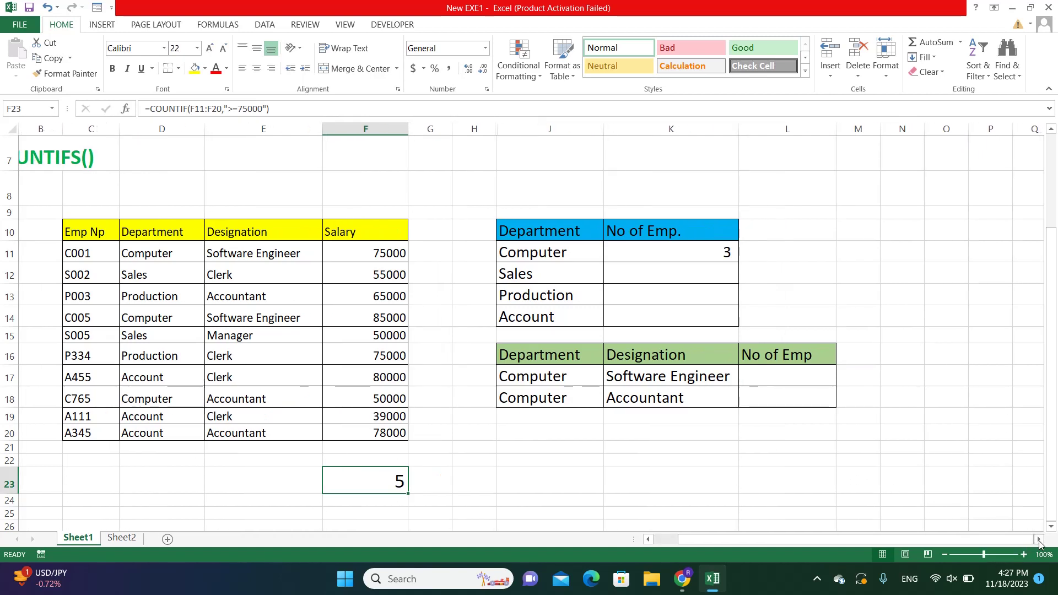
pyautogui.click(1039, 540)
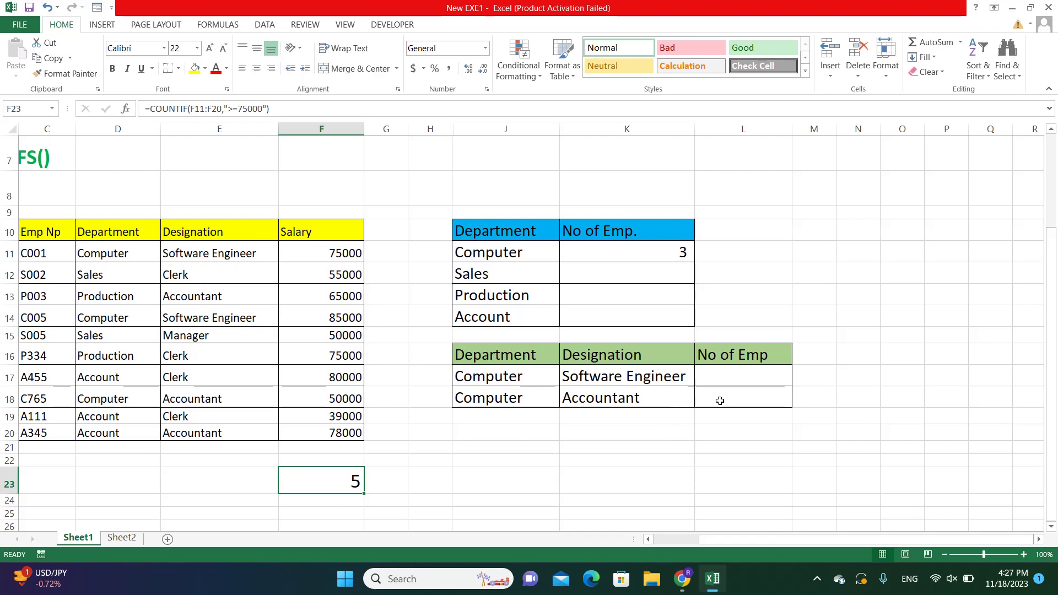
# - In L17, enter a COUNTIFS for "Computer" in D11:D20 plus a designation criterion on E11:E20
pyautogui.click(730, 379)
pyautogui.write('=')
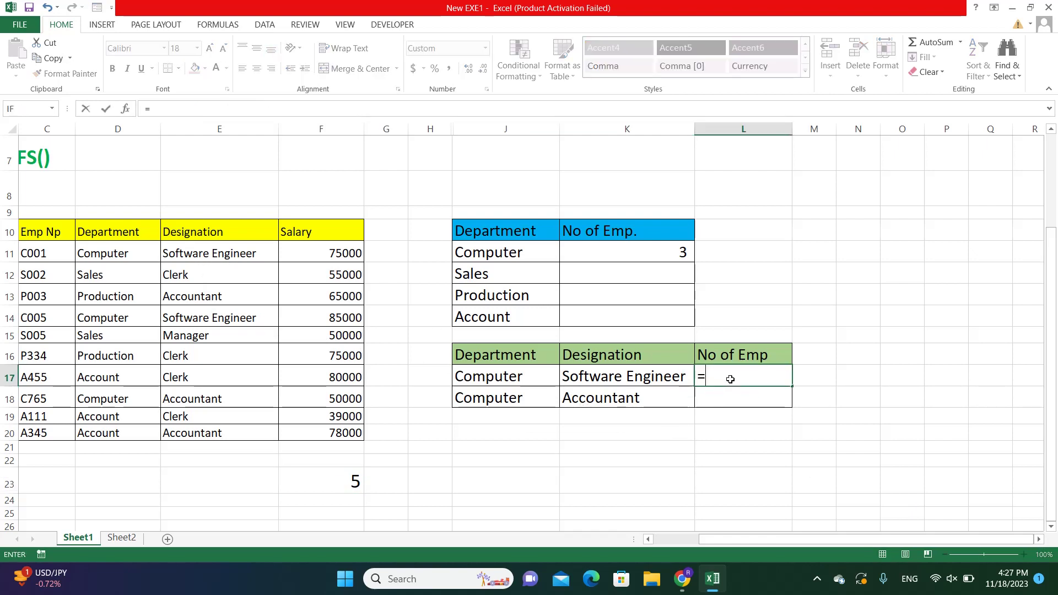
pyautogui.write('count')
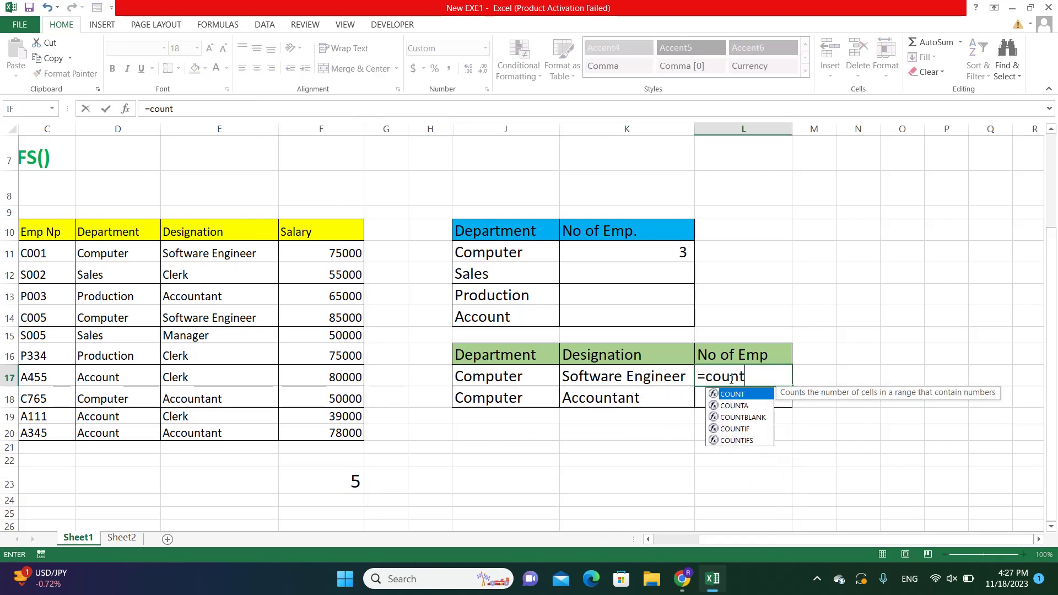
pyautogui.write('ifs')
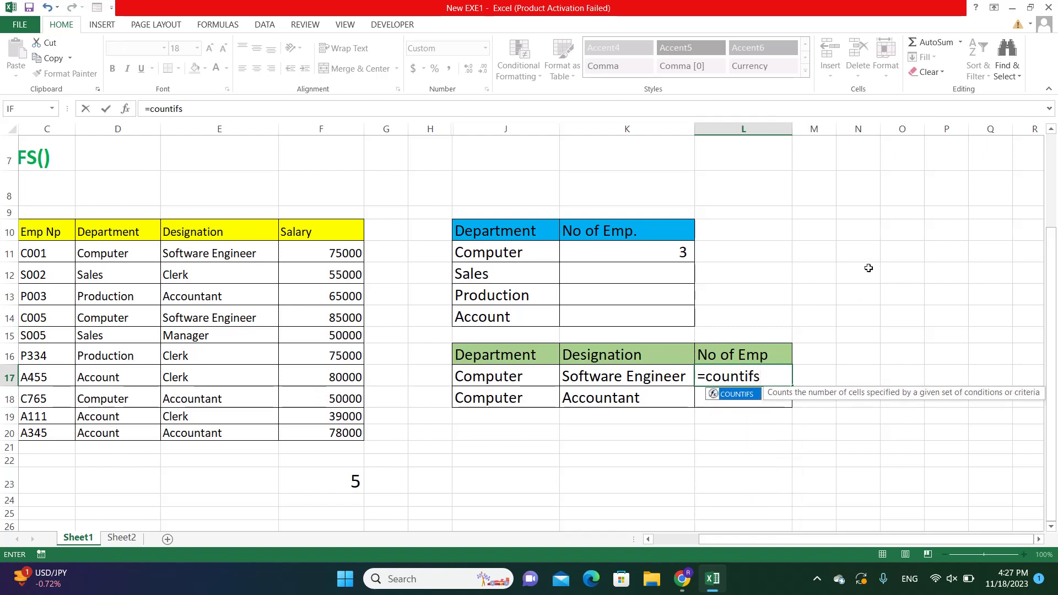
pyautogui.write('(')
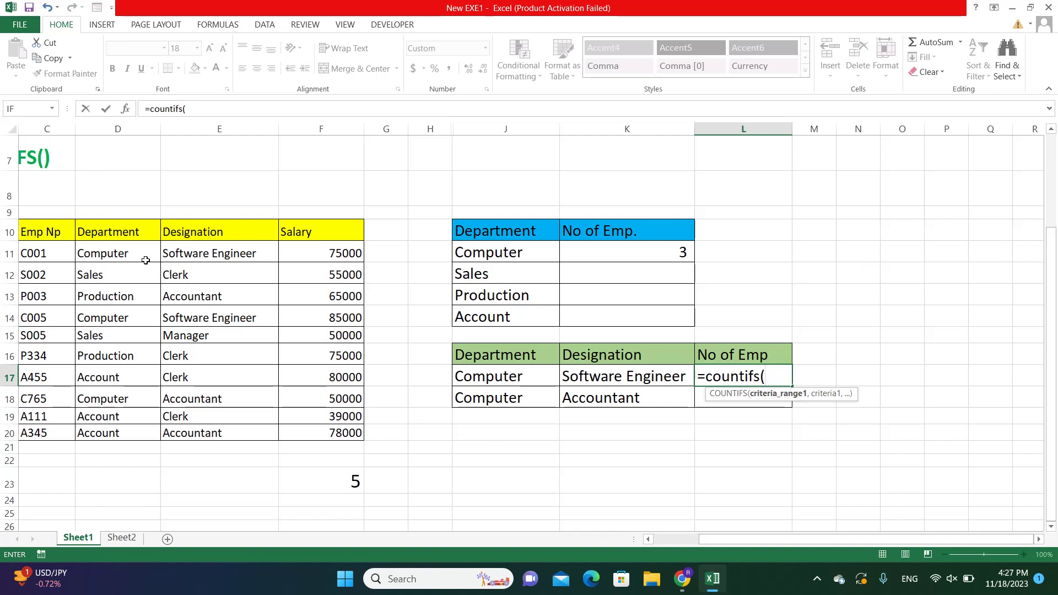
pyautogui.moveTo(145, 261); pyautogui.dragTo(121, 434)
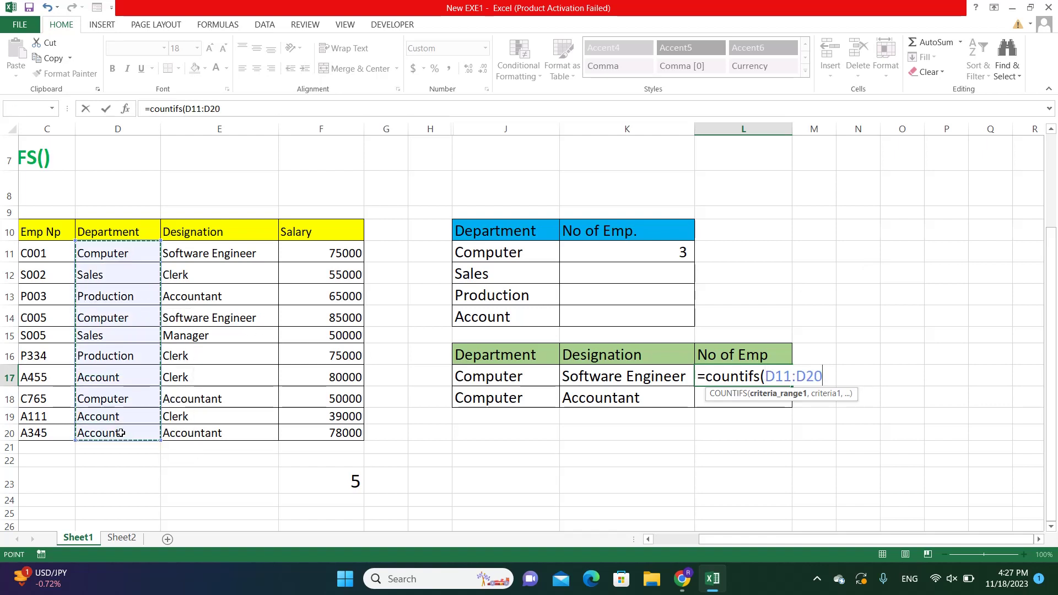
pyautogui.write(',"Co')
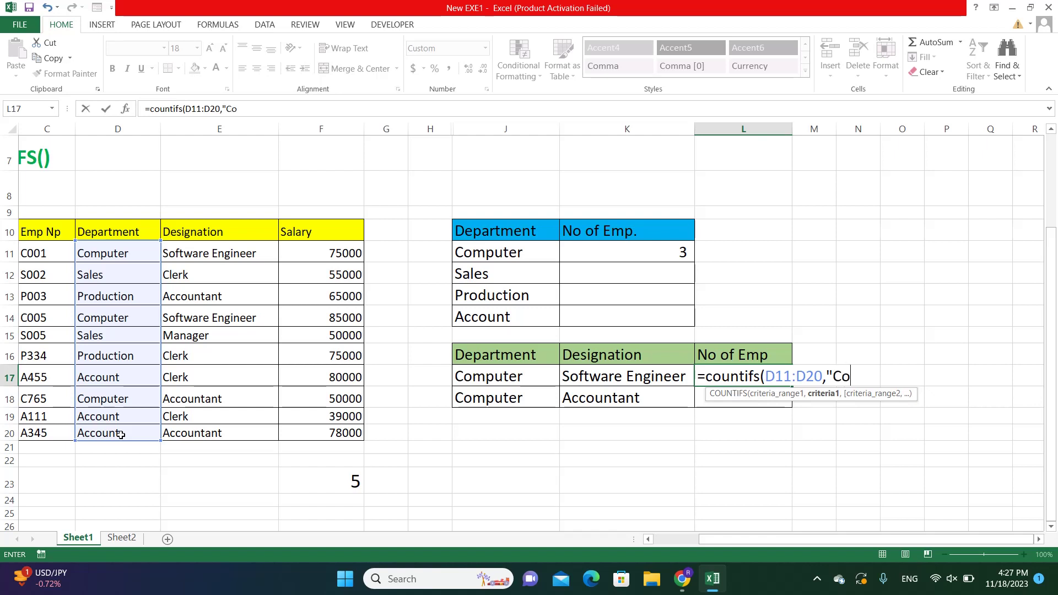
pyautogui.write('mputer"')
pyautogui.write(',')
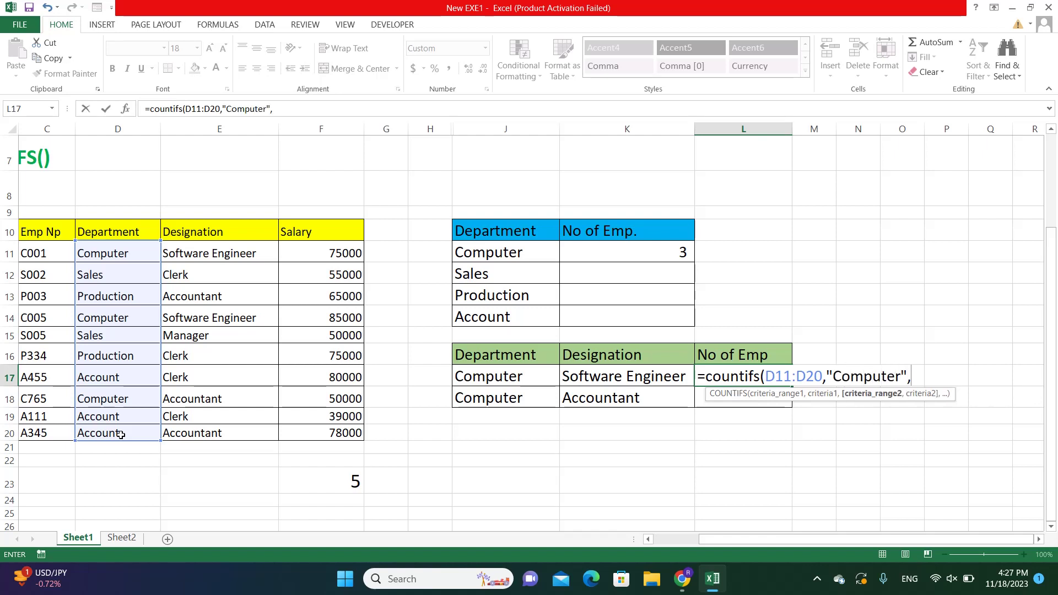
pyautogui.click(205, 253)
pyautogui.moveTo(205, 253); pyautogui.dragTo(199, 433)
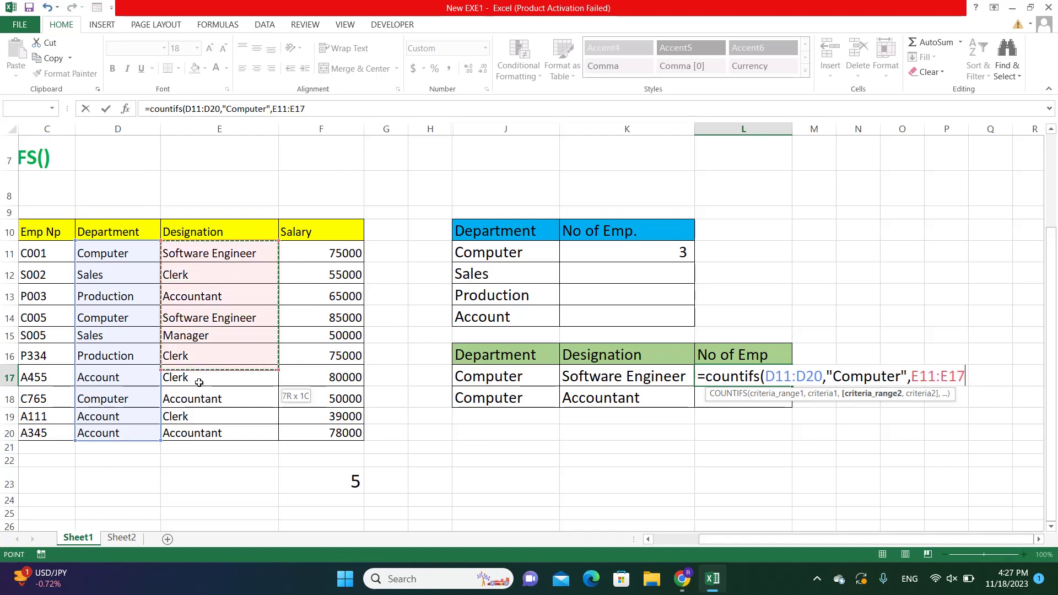
pyautogui.write(',')
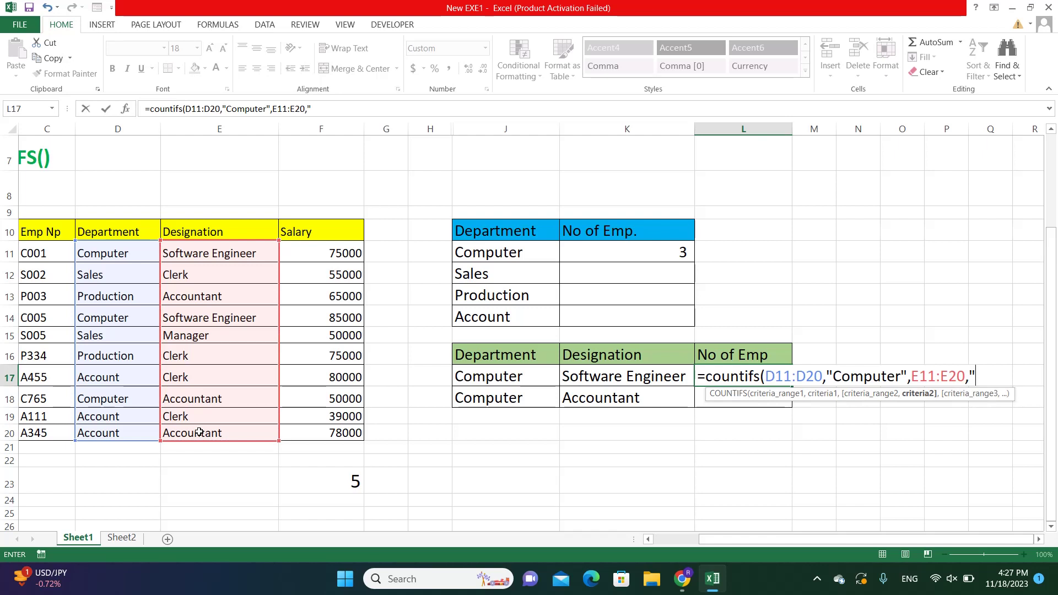
pyautogui.write('Softw')
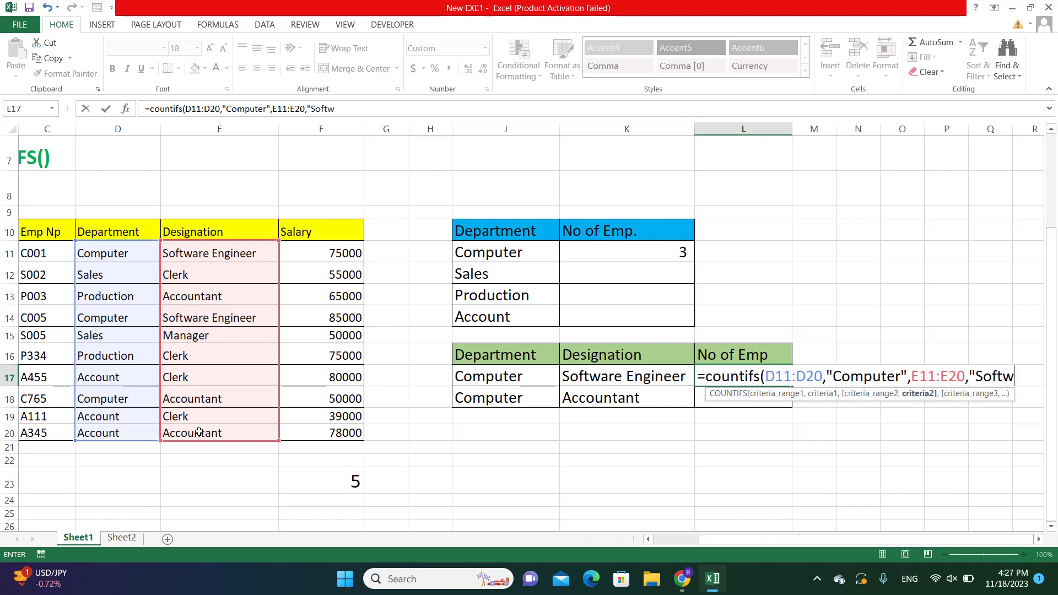
pyautogui.write('are')
pyautogui.write(' Engi')
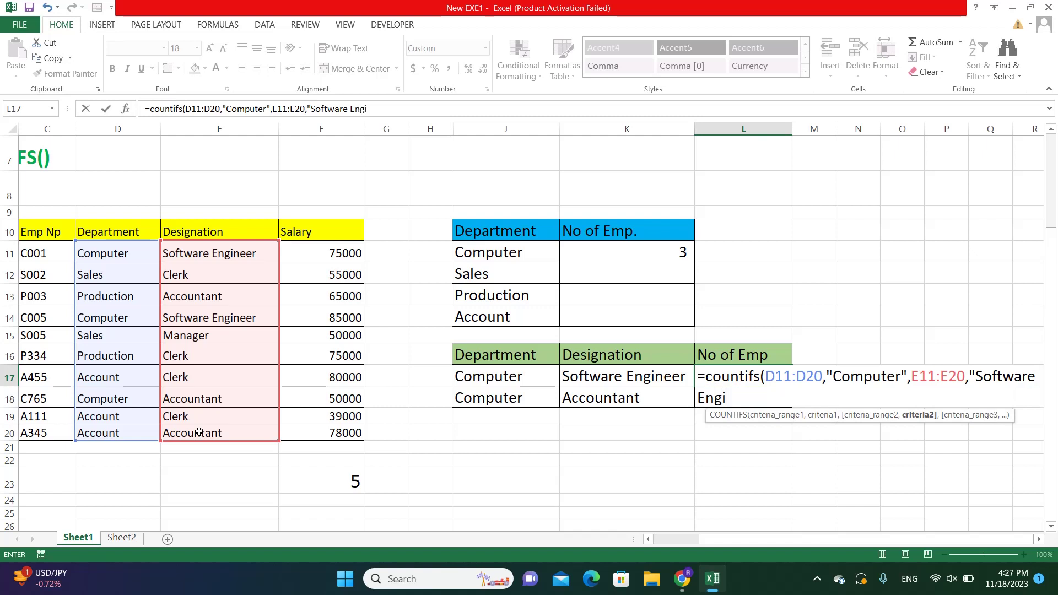
pyautogui.write('neering')
pyautogui.write(')')
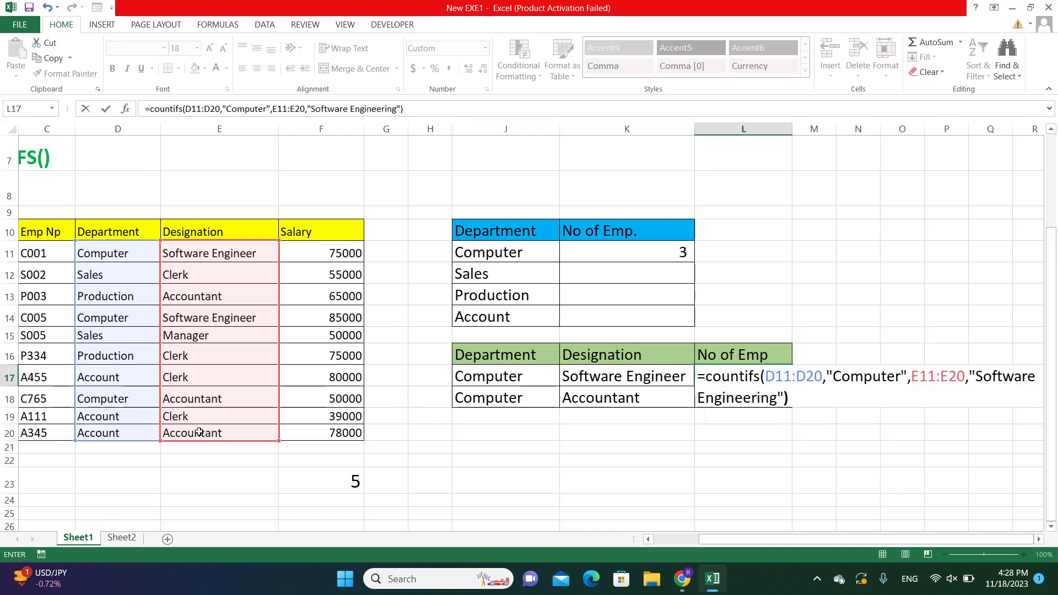
pyautogui.press('Return')
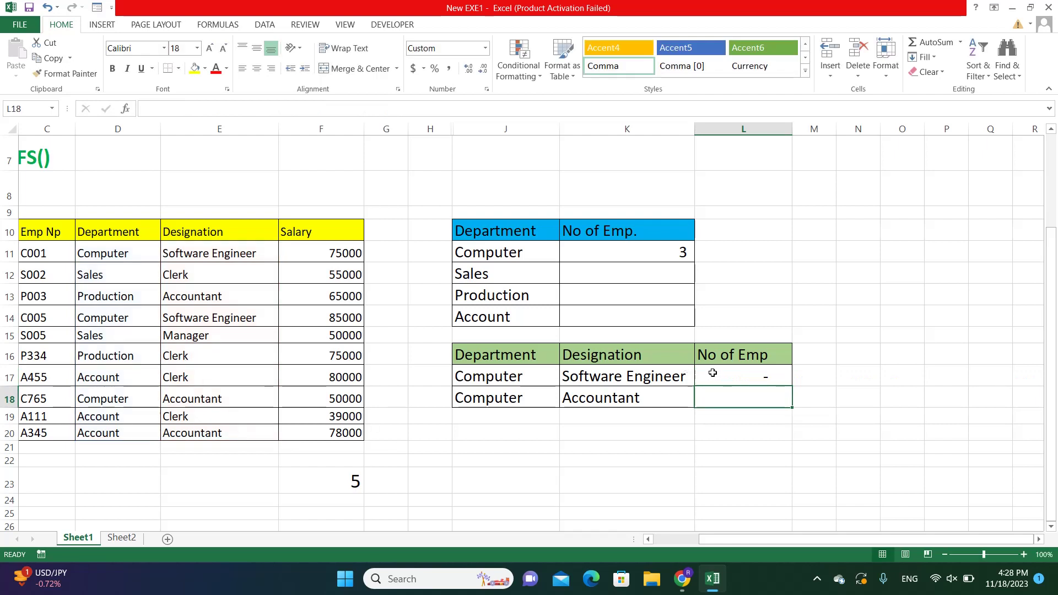
# - Correct the designation criterion to Software Engineer so L17 returns 2
pyautogui.doubleClick(712, 373)
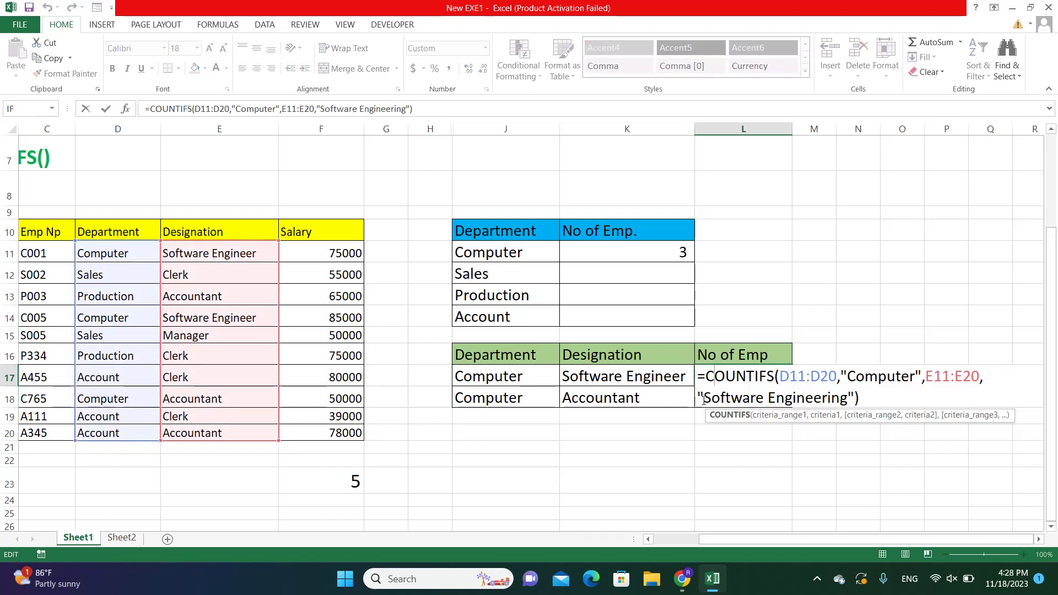
pyautogui.click(850, 400)
pyautogui.press('BackSpace')
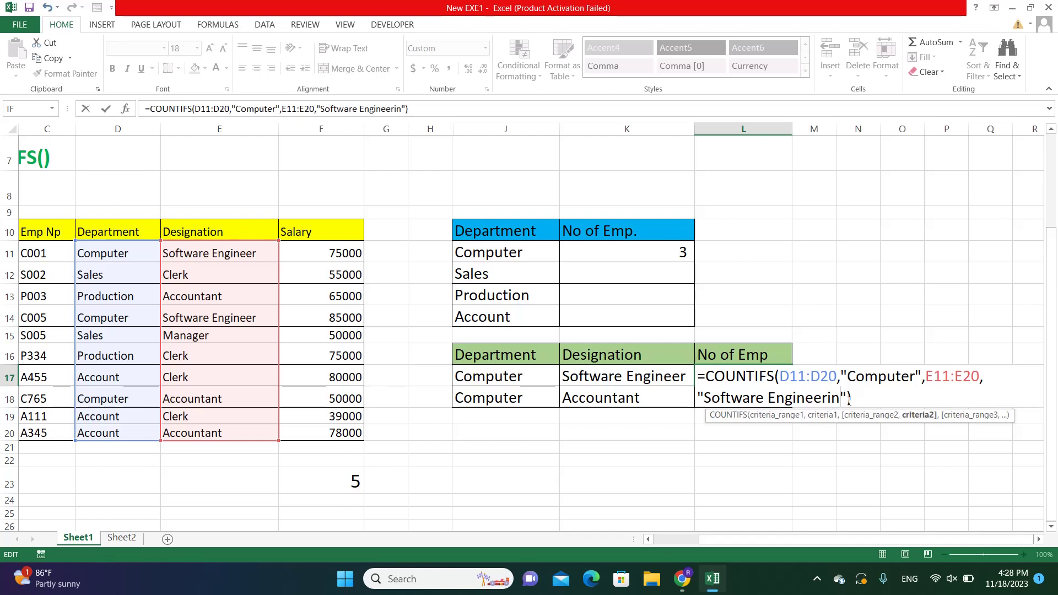
pyautogui.press('BackSpace')
pyautogui.press('BackSpace')
pyautogui.press('Return')
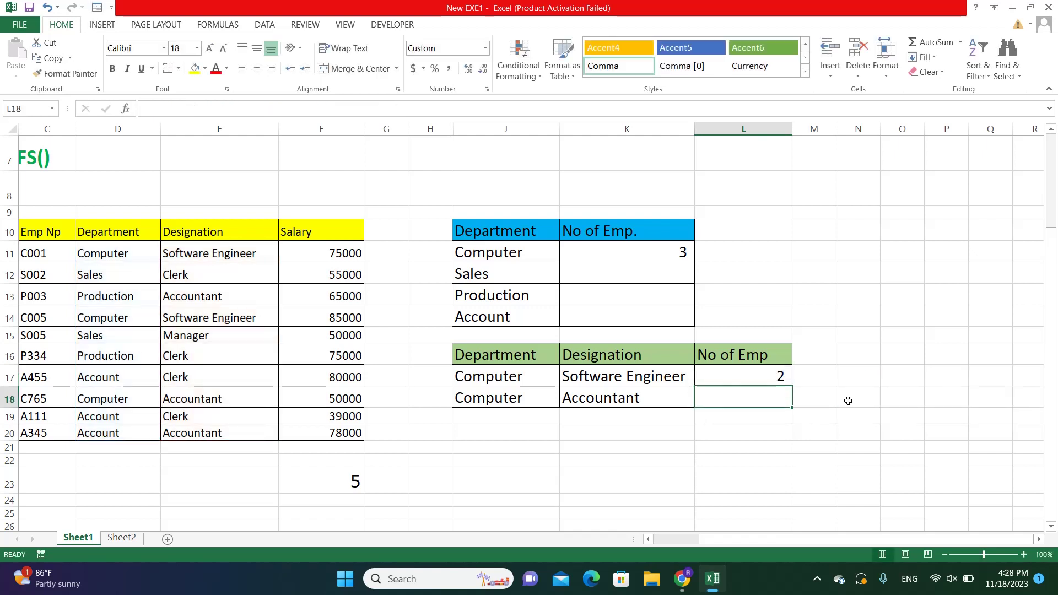
pyautogui.click(270, 257)
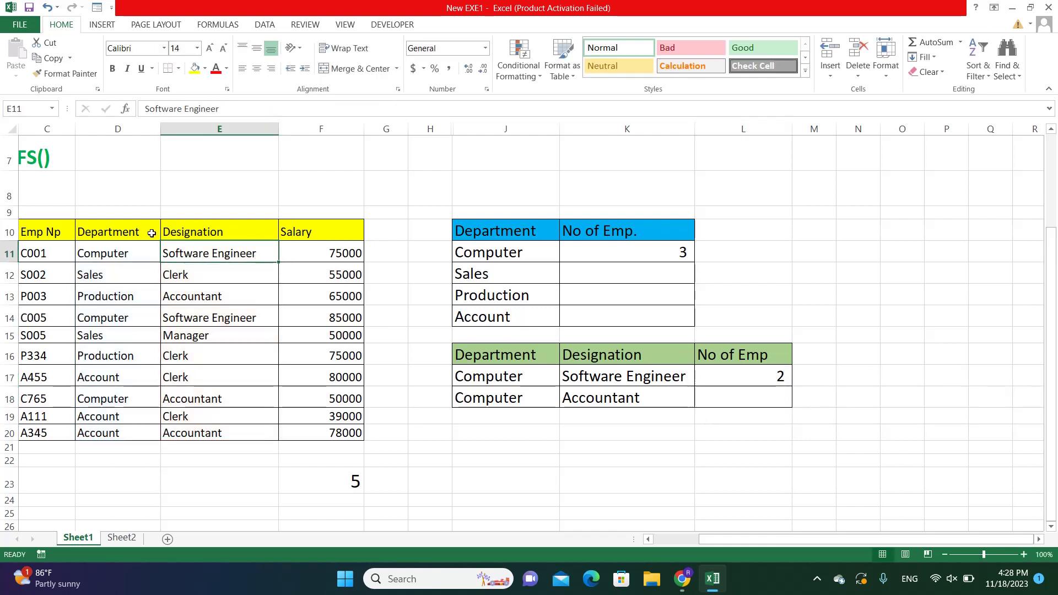
pyautogui.click(157, 319)
pyautogui.click(166, 321)
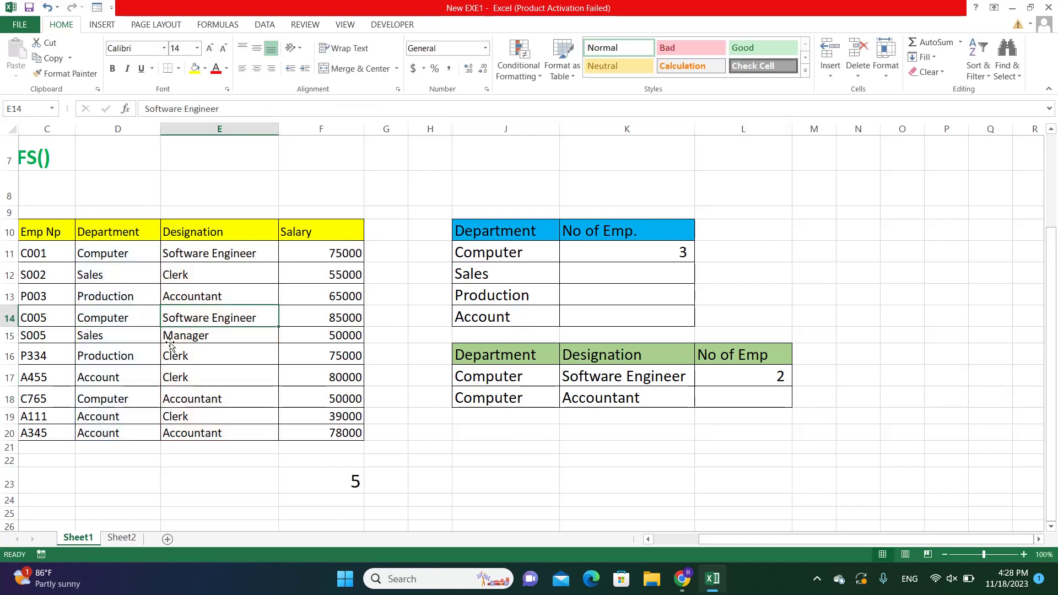
pyautogui.click(138, 397)
pyautogui.click(185, 405)
pyautogui.click(606, 429)
pyautogui.scroll(2, 689, 386)
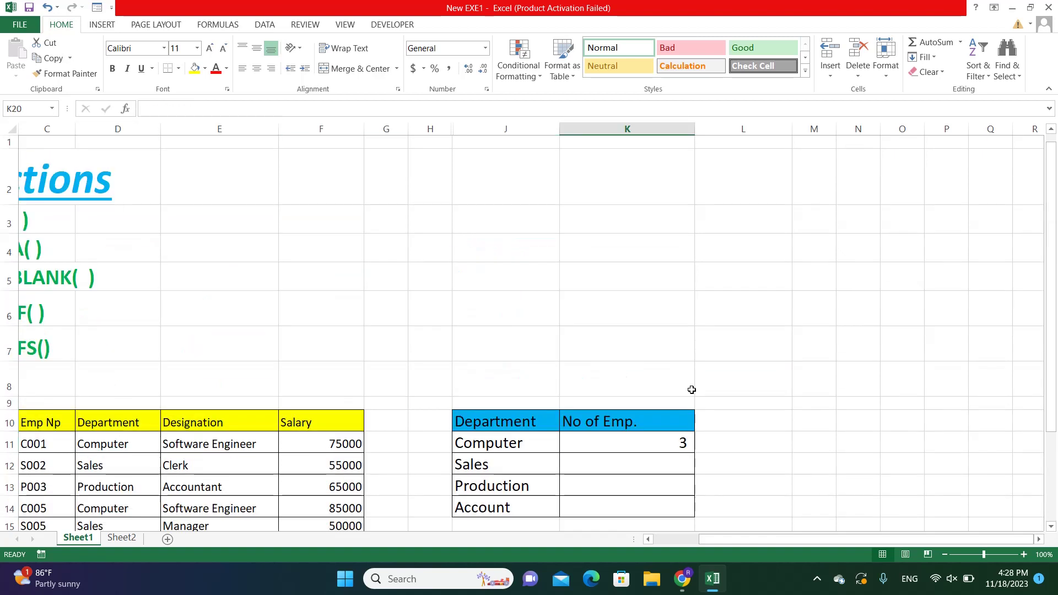
pyautogui.moveTo(716, 541); pyautogui.dragTo(657, 545)
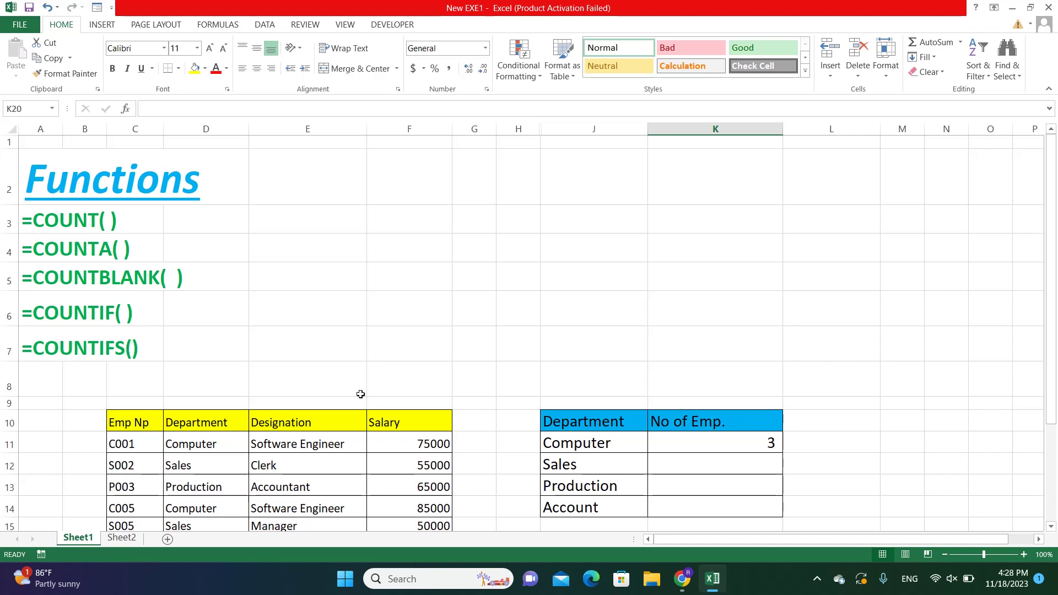
# - Open ActivePresenter's recording toolbar from the system tray and choose Discard Recording
pyautogui.click(818, 578)
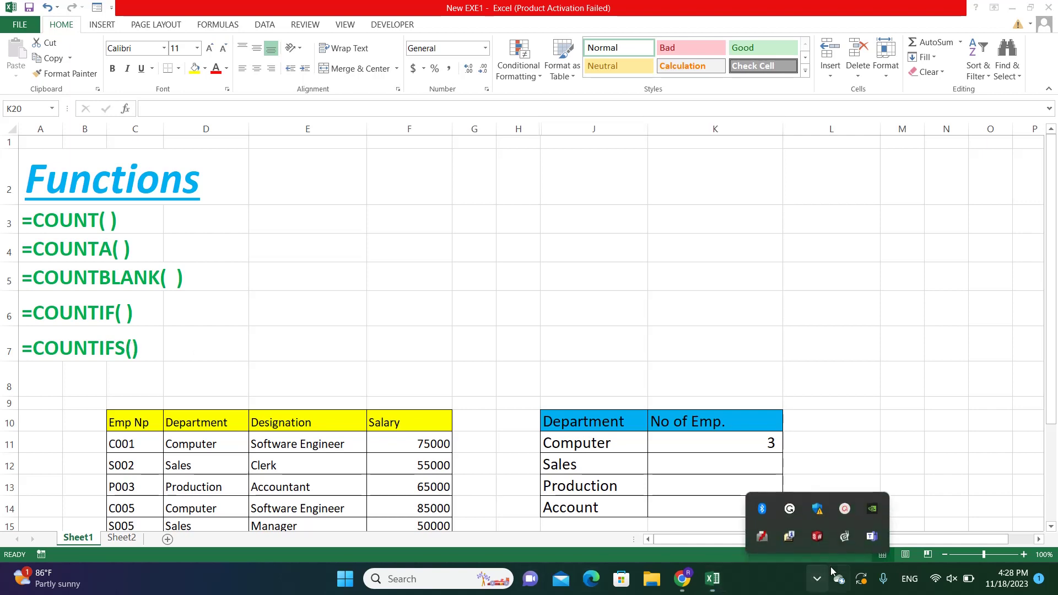
pyautogui.click(844, 512)
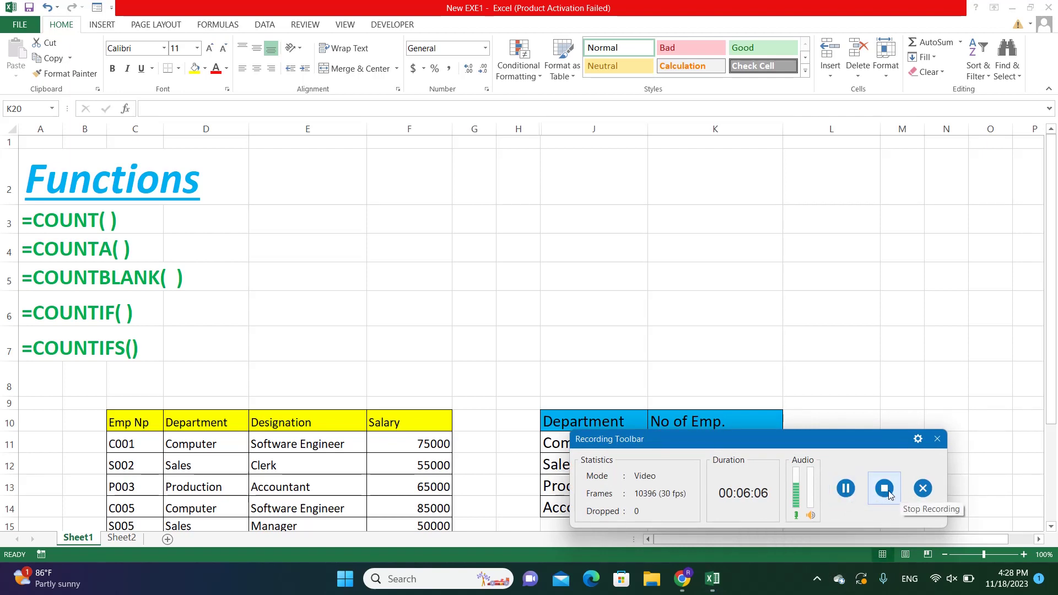
pyautogui.click(923, 487)
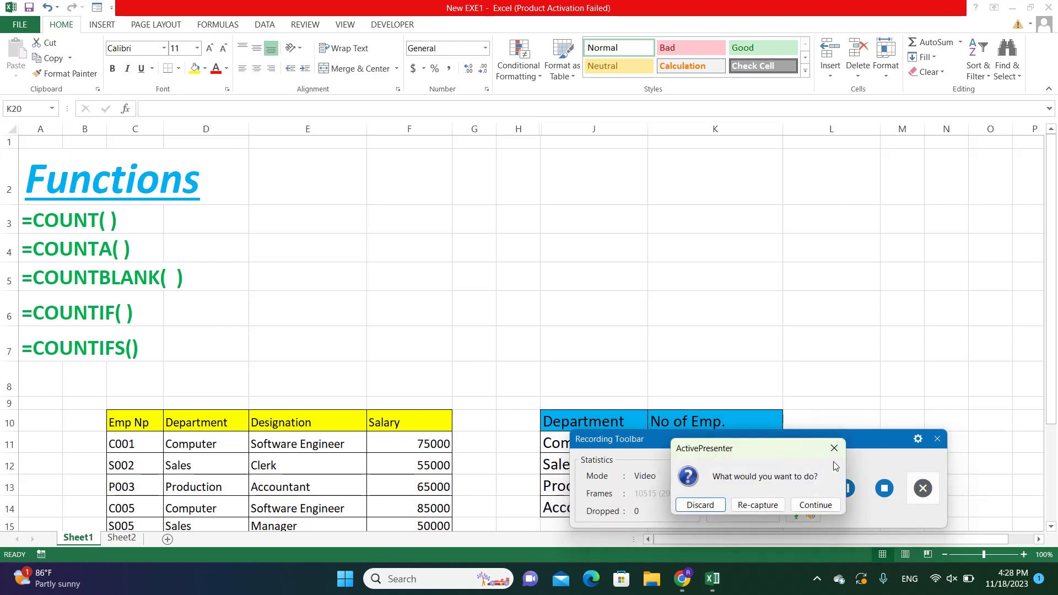